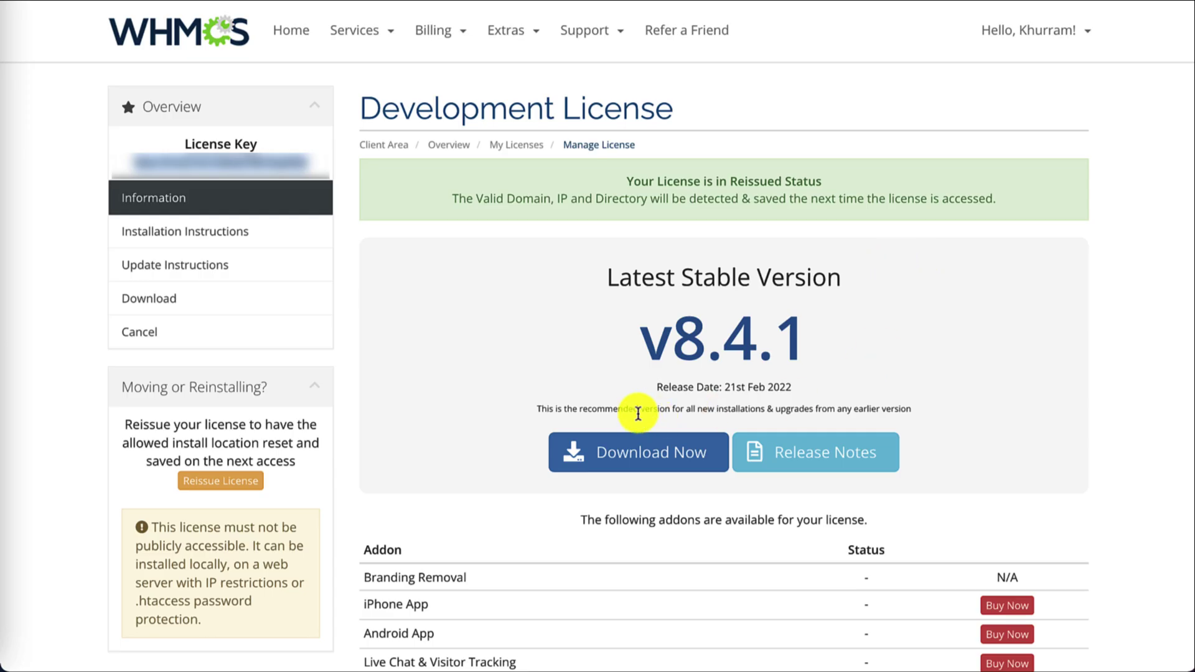
Download the latest stable WHMCS version, v8.4.1, from the Development License page
{"action": "left_click", "coordinate": [644, 464]}
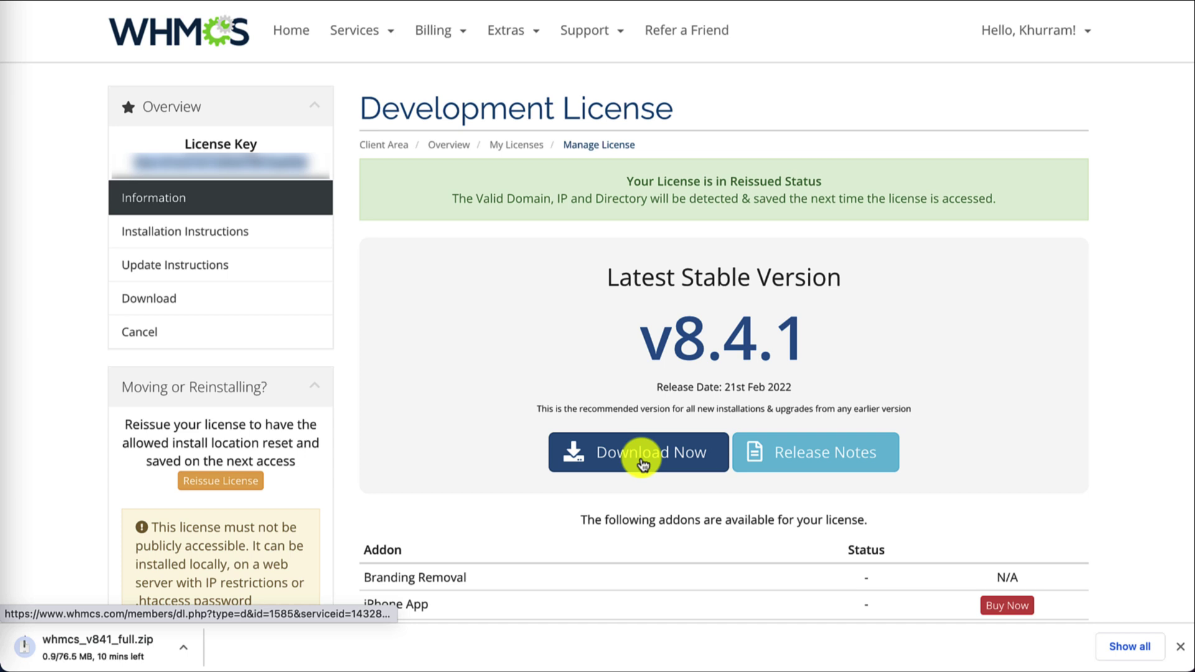
{"action": "left_click", "coordinate": [642, 463]}
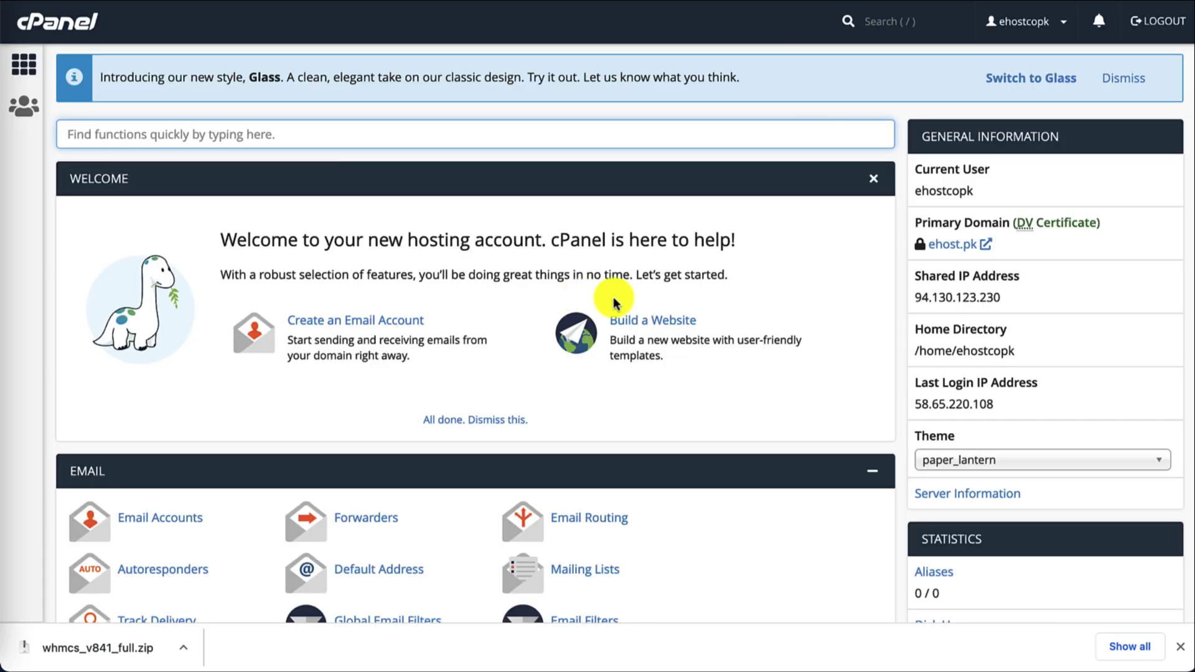
In cPanel's File Manager, upload whmcs_v841_full.zip into the public_html/whmcssdft folder
{"action": "scroll", "coordinate": [614, 297], "scroll_direction": "down", "scroll_amount": 8}
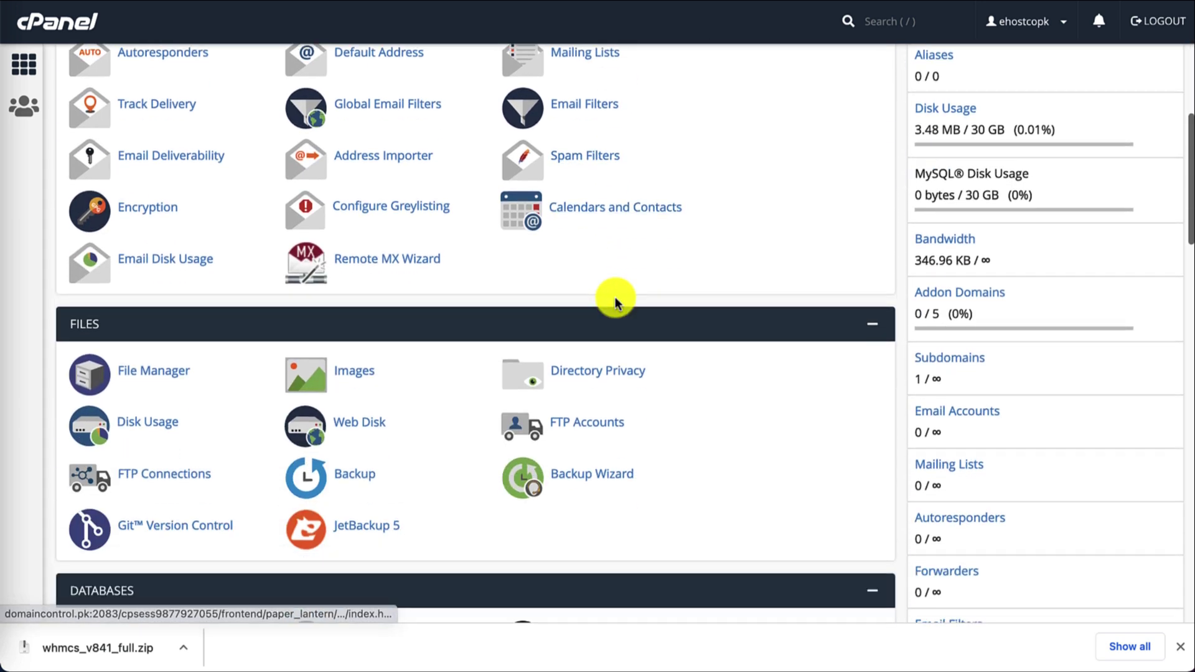
{"action": "left_click", "coordinate": [170, 373]}
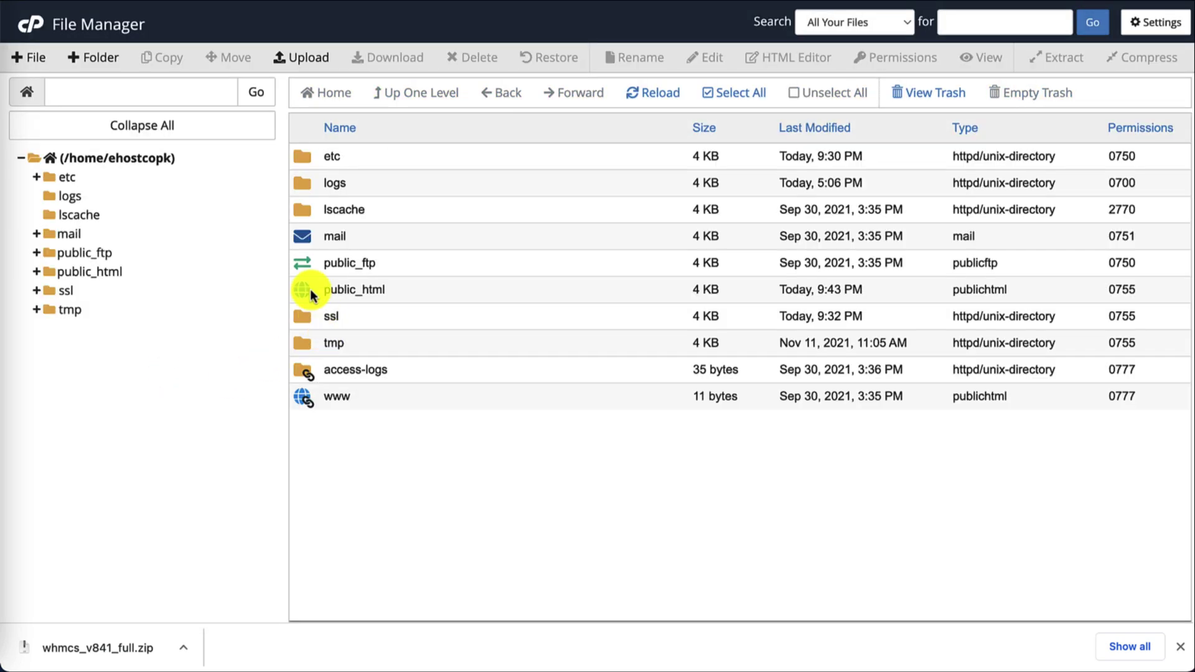
{"action": "double_click", "coordinate": [310, 288]}
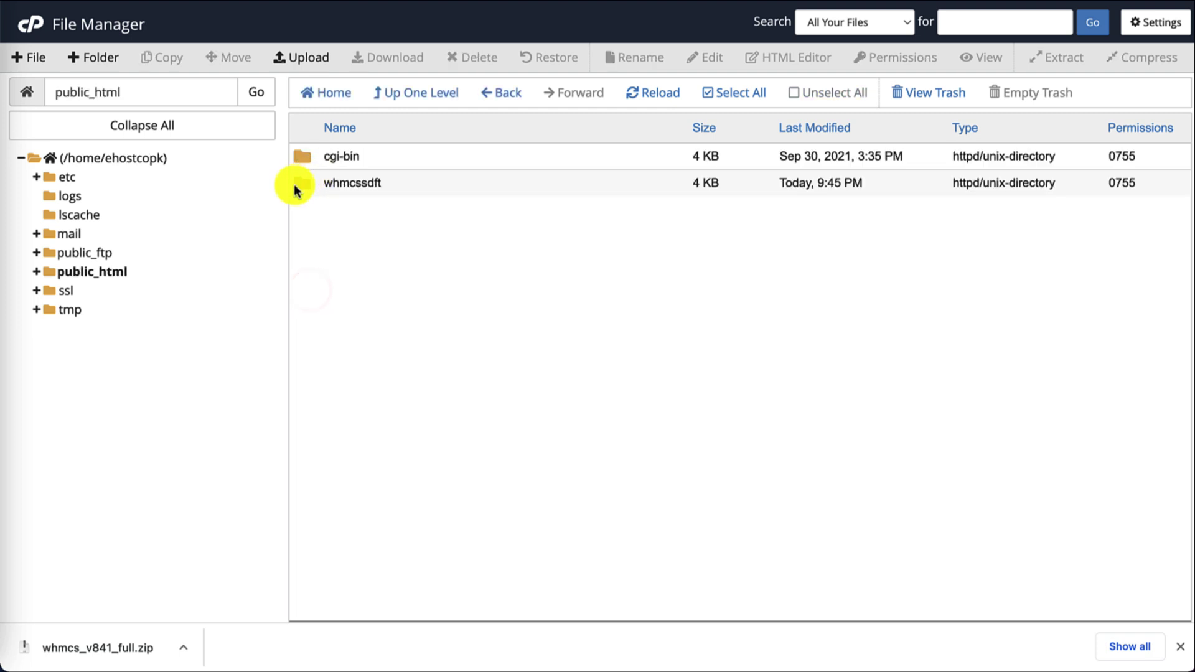
{"action": "double_click", "coordinate": [295, 186]}
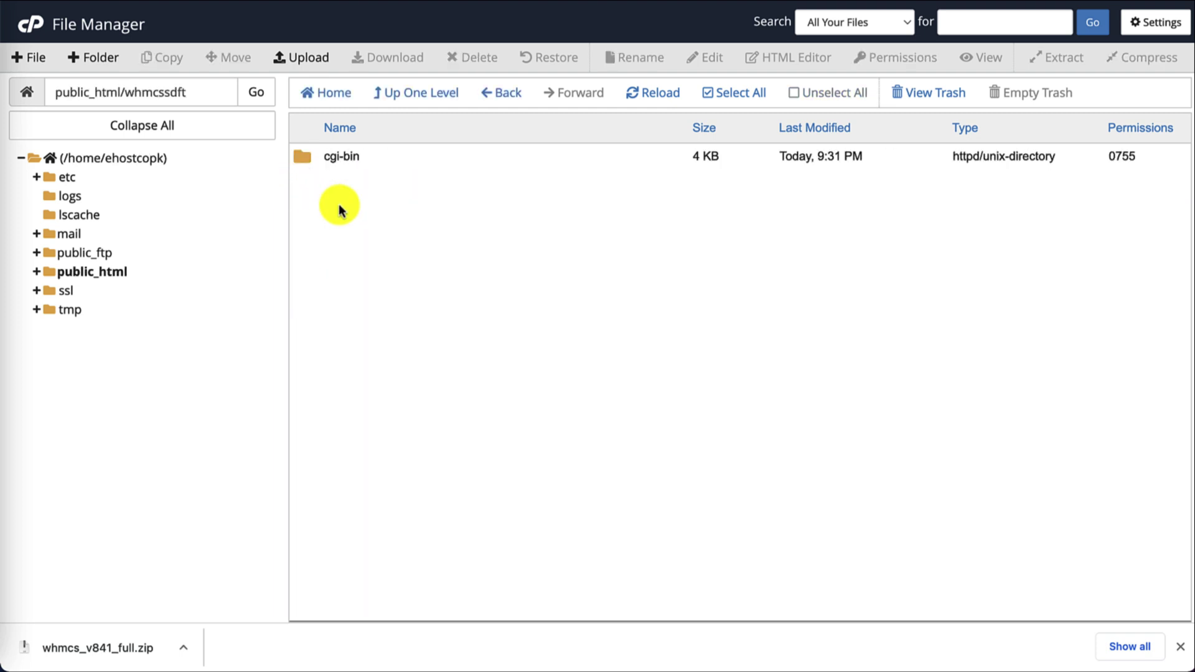
{"action": "left_click", "coordinate": [301, 59]}
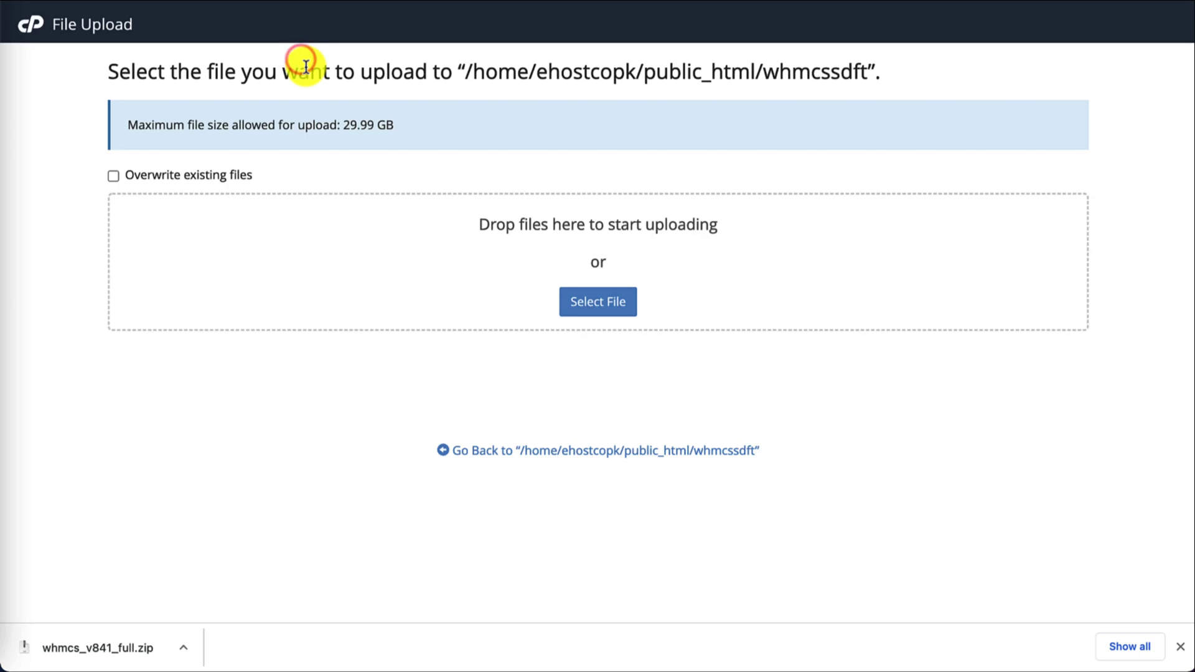
{"action": "left_click", "coordinate": [598, 302]}
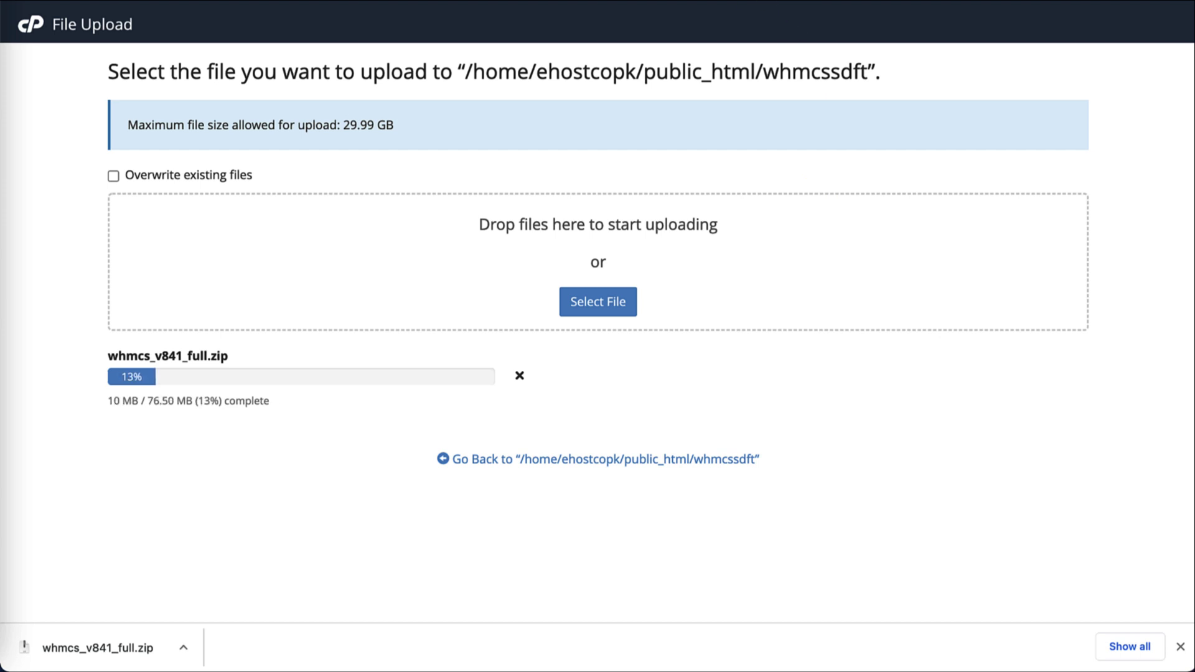
Return to the cPanel home page and create a database with the suffix whmcs using the MySQL Database Wizard
{"action": "left_click", "coordinate": [781, 3]}
{"action": "scroll", "coordinate": [628, 361], "scroll_direction": "down", "scroll_amount": 3}
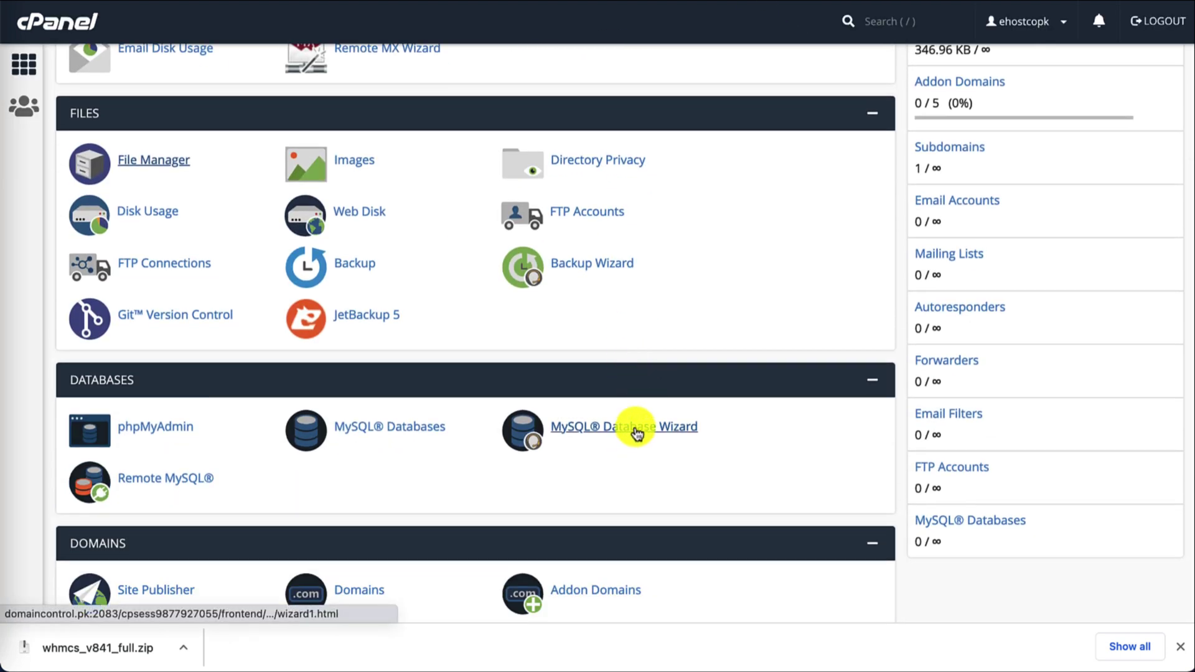
{"action": "left_click", "coordinate": [635, 429]}
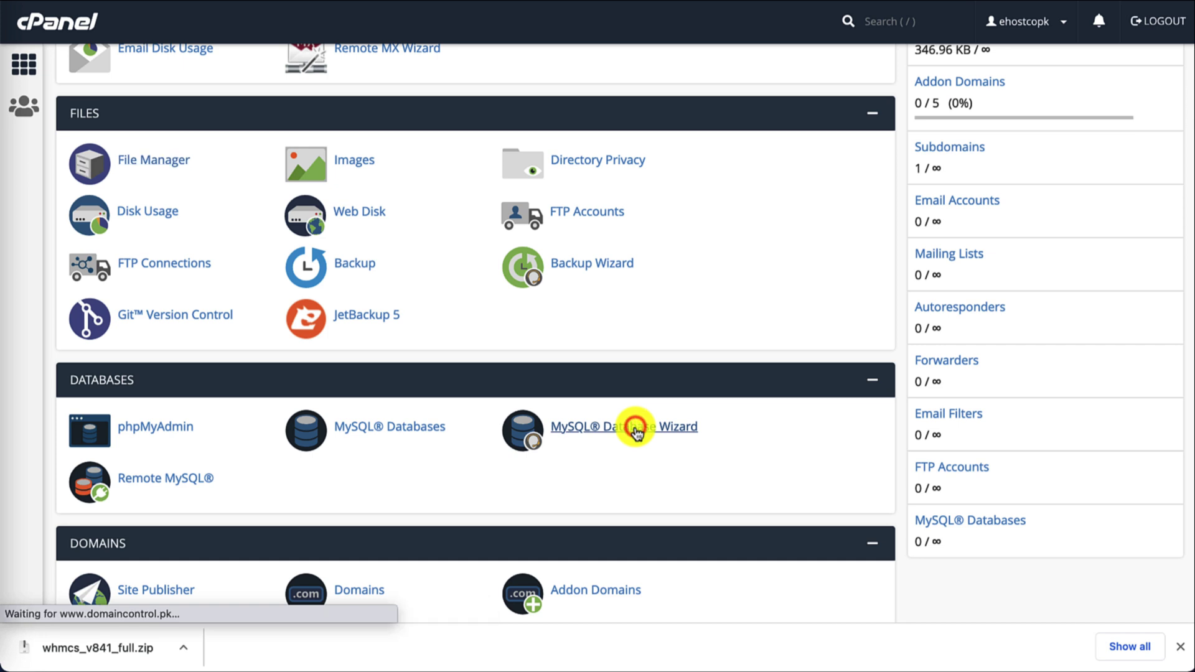
{"action": "type", "text": "whmcs"}
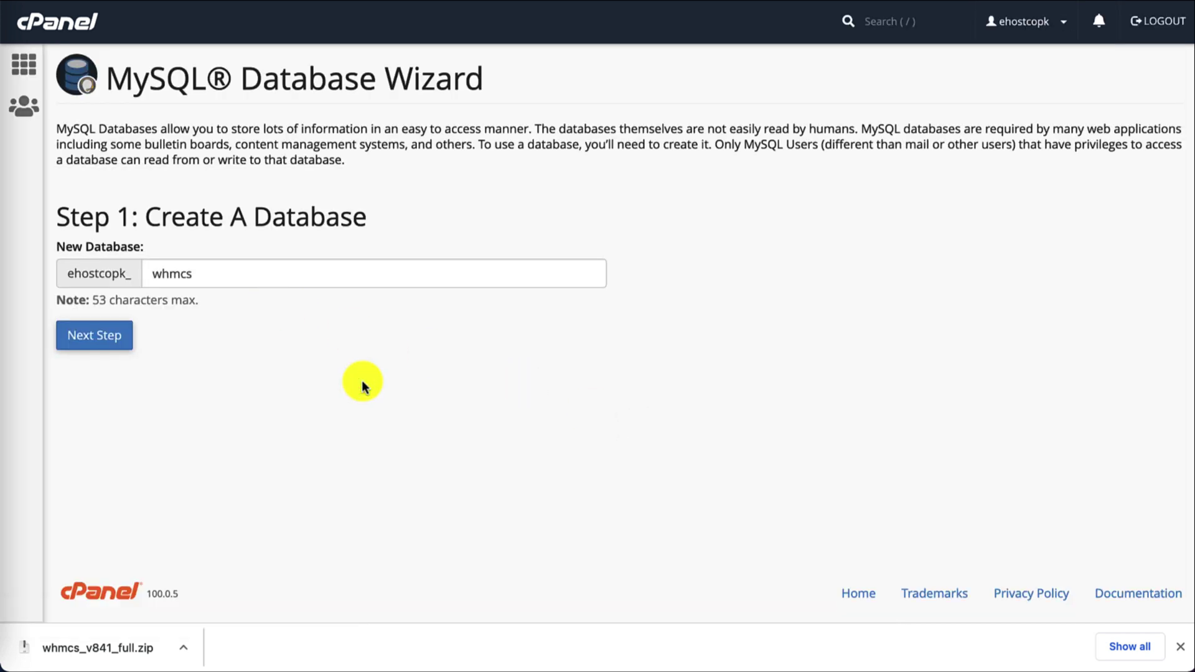
{"action": "left_click", "coordinate": [95, 343]}
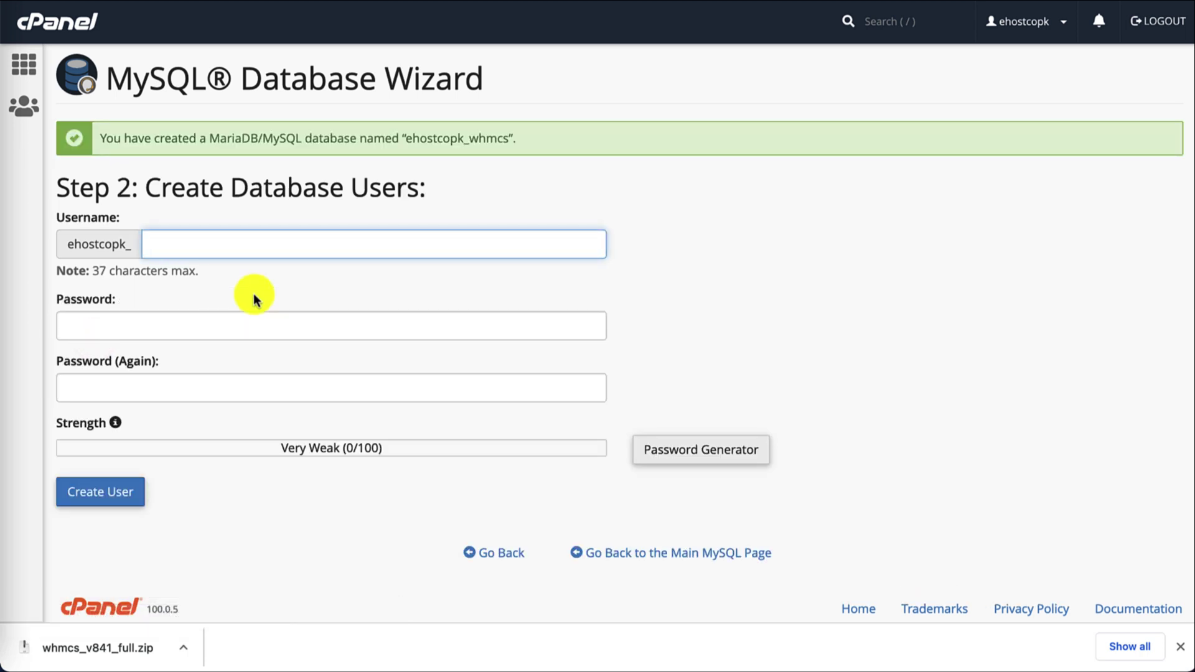
Create the database user whmcs with a generated 12-character password that combines upper- and lowercase letters with numbers only
{"action": "type", "text": "whmcs"}
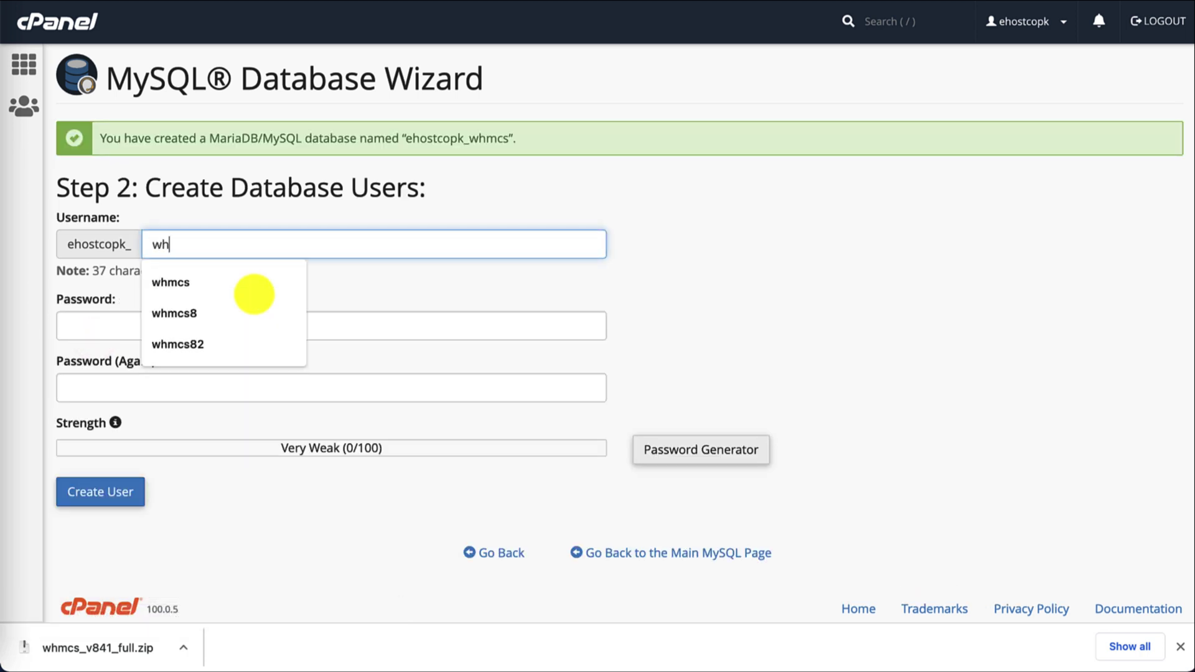
{"action": "left_click", "coordinate": [602, 288]}
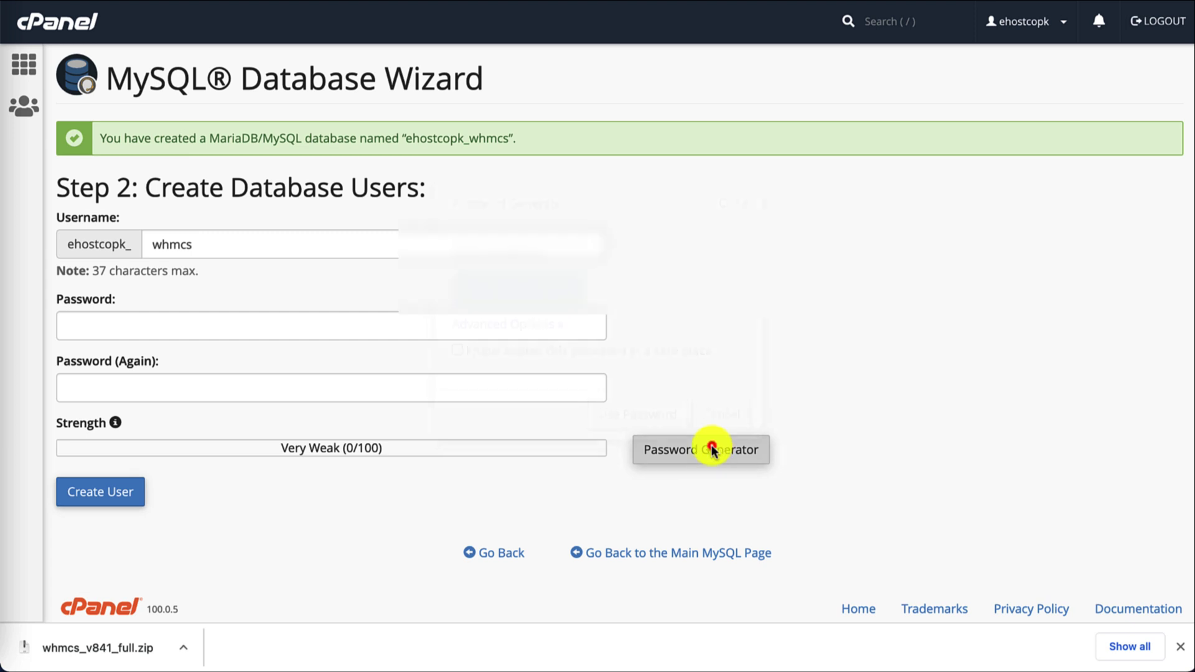
{"action": "left_click", "coordinate": [711, 450]}
{"action": "left_click", "coordinate": [542, 325]}
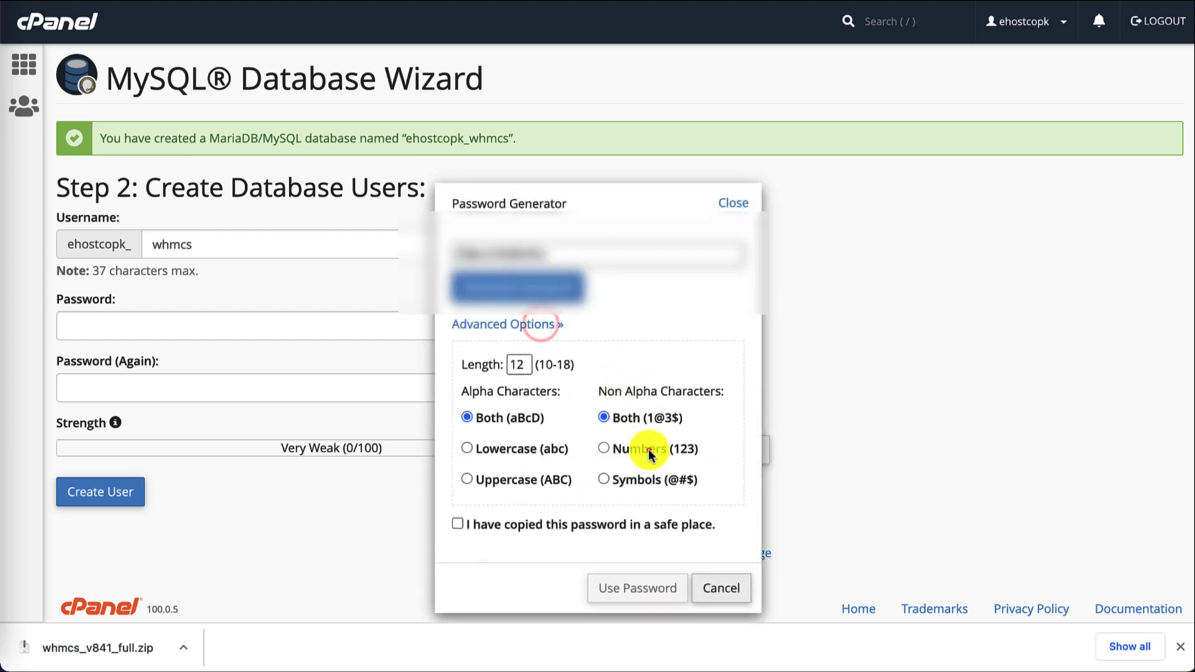
{"action": "left_click", "coordinate": [649, 450]}
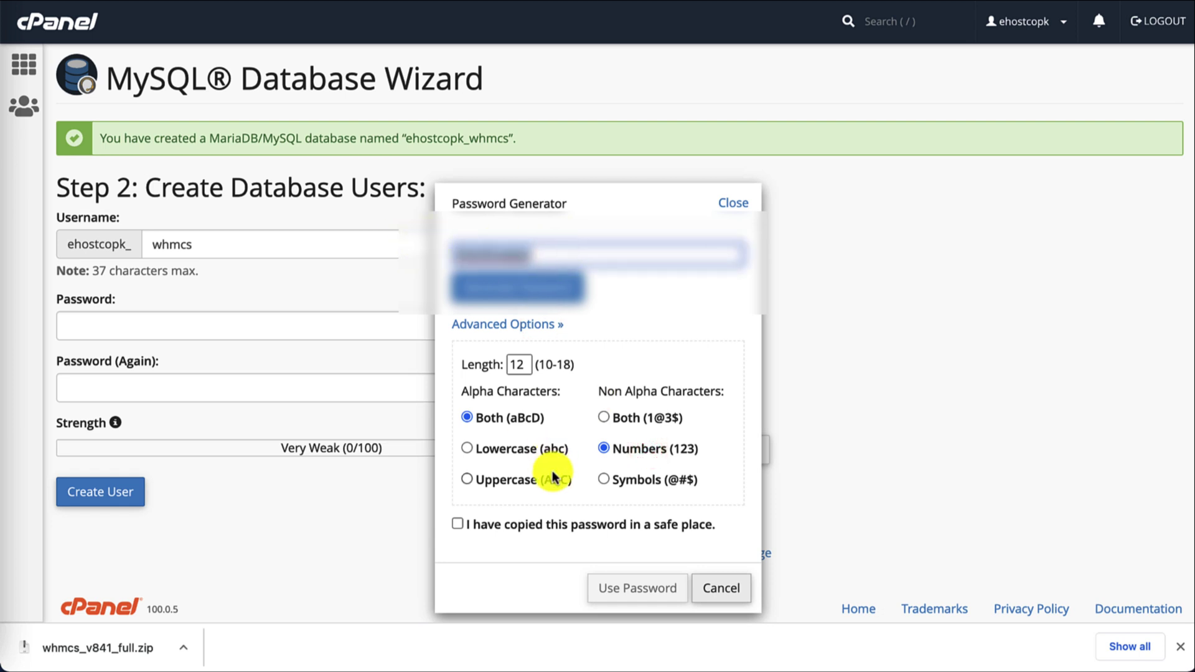
{"action": "left_click", "coordinate": [575, 524]}
{"action": "left_click", "coordinate": [630, 587]}
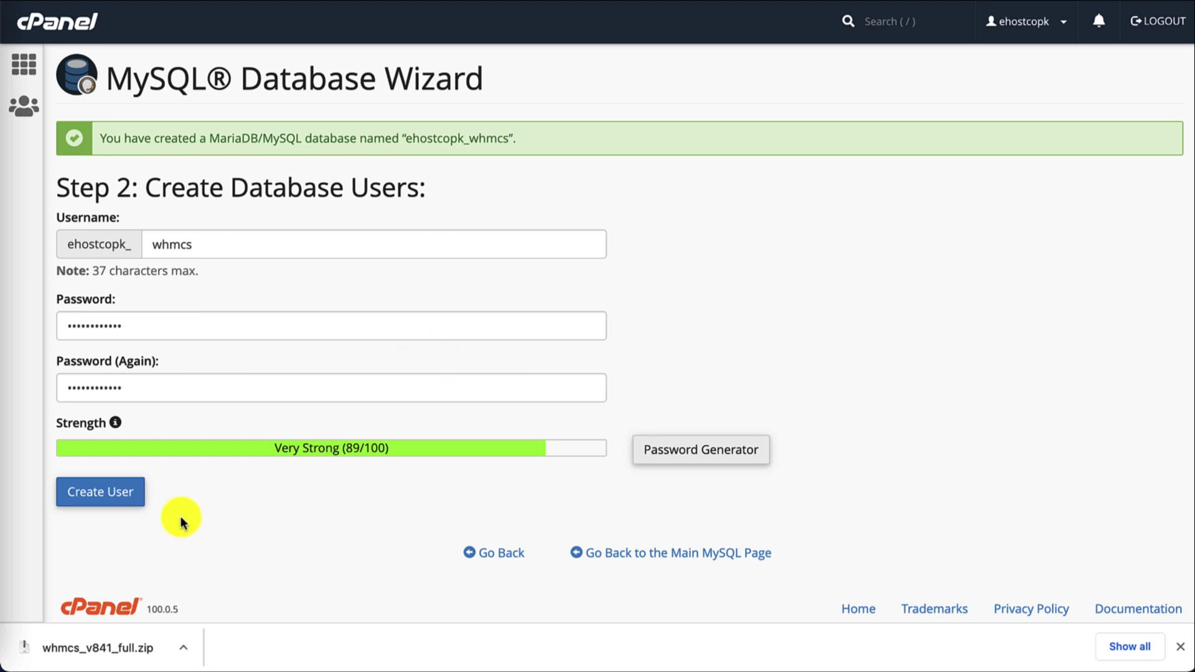
{"action": "left_click", "coordinate": [115, 498]}
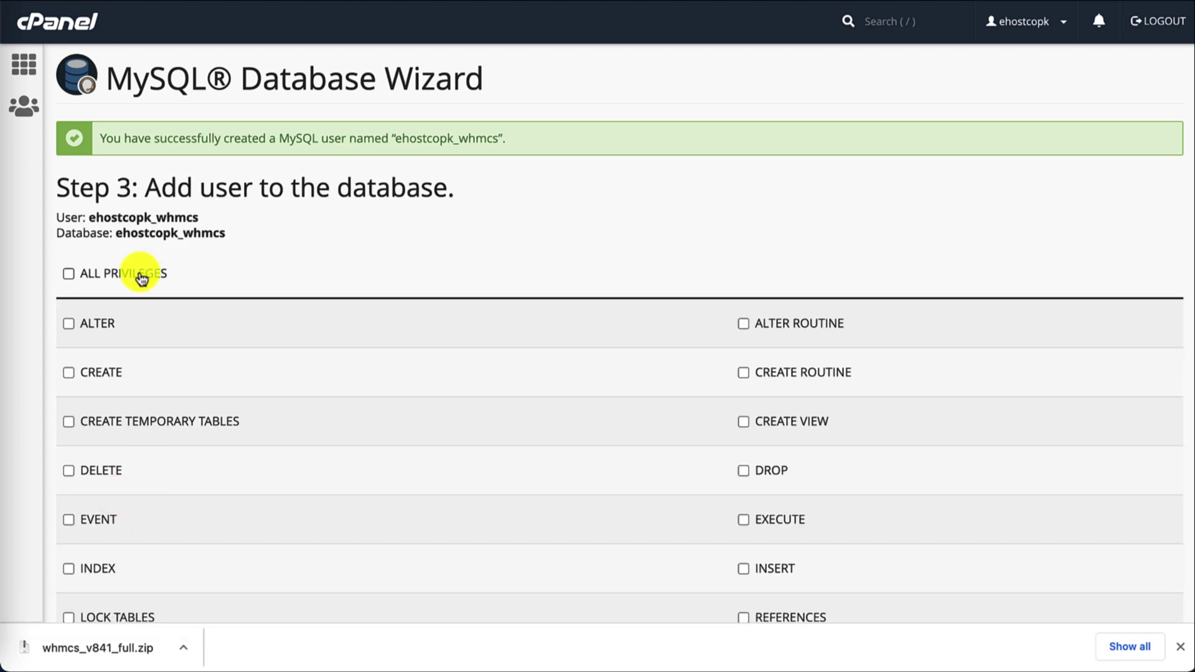
Grant the new database user all privileges on the whmcs database
{"action": "left_click", "coordinate": [142, 279]}
{"action": "scroll", "coordinate": [219, 341], "scroll_direction": "down", "scroll_amount": 5}
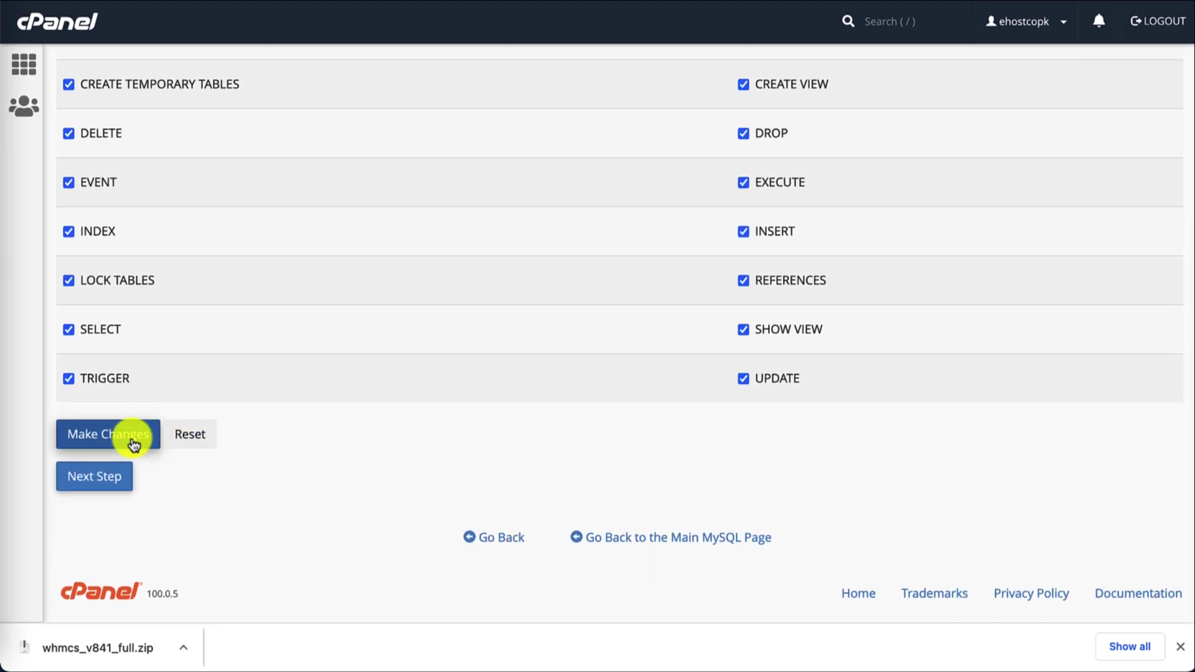
{"action": "left_click", "coordinate": [133, 443]}
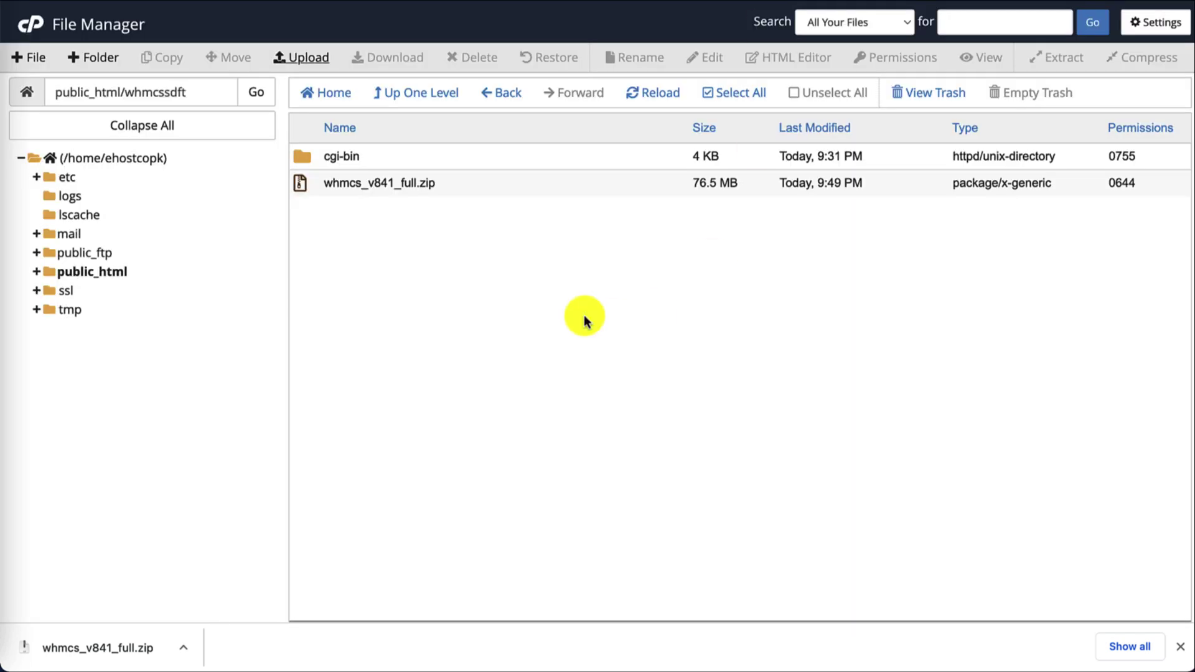
Back in File Manager, extract whmcs_v841_full.zip into public_html/whmcssdft and reload the file list
{"action": "left_click", "coordinate": [585, 316]}
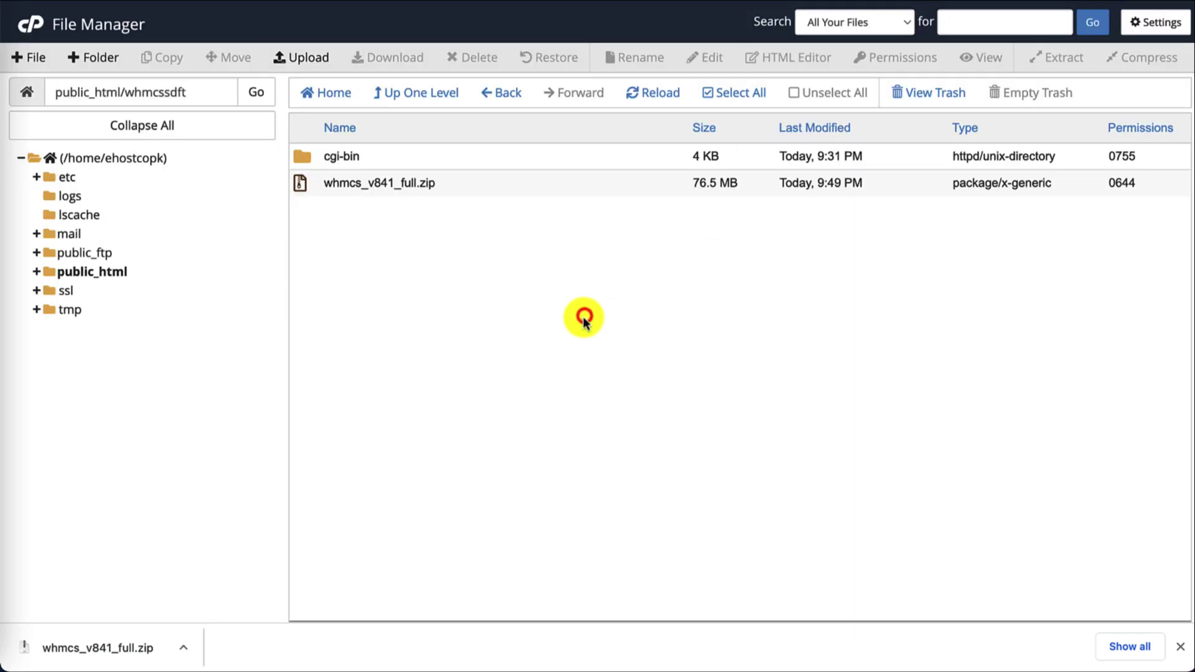
{"action": "left_click", "coordinate": [419, 185]}
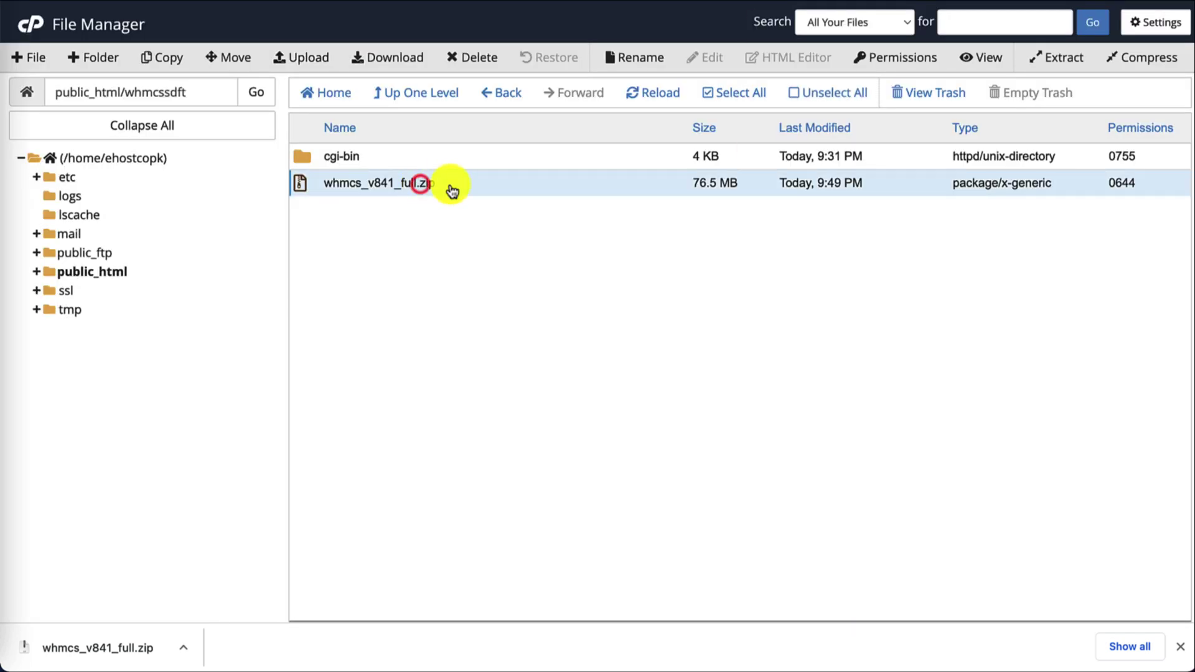
{"action": "left_click", "coordinate": [1053, 66]}
{"action": "left_click", "coordinate": [734, 400]}
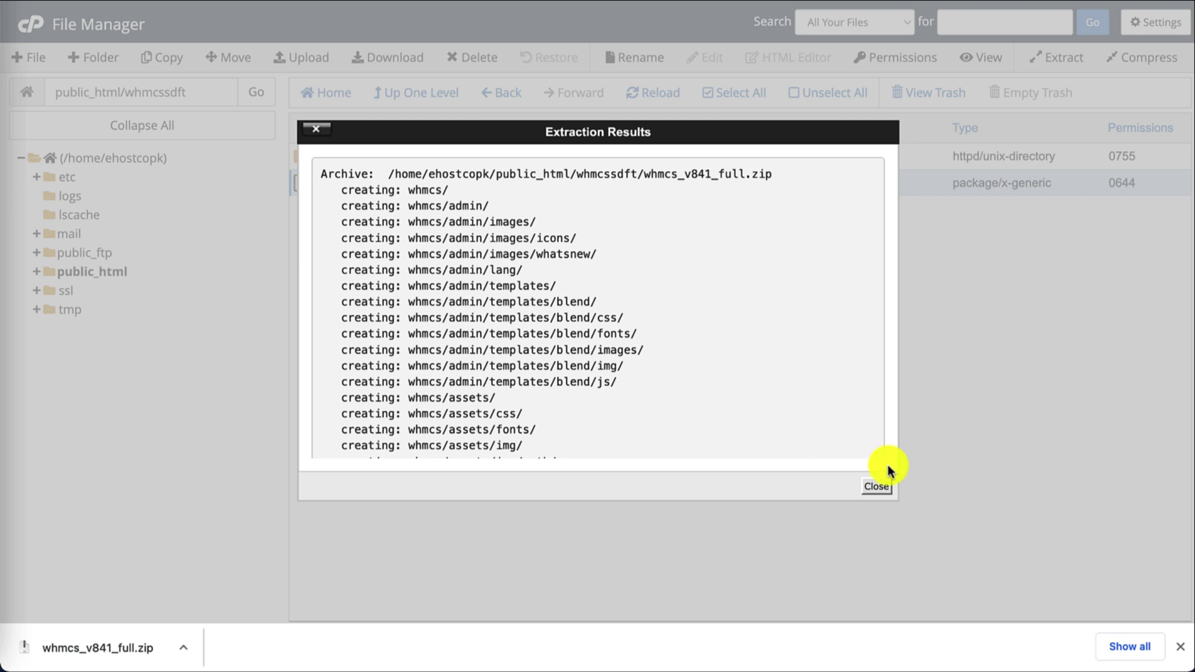
{"action": "left_click", "coordinate": [877, 486]}
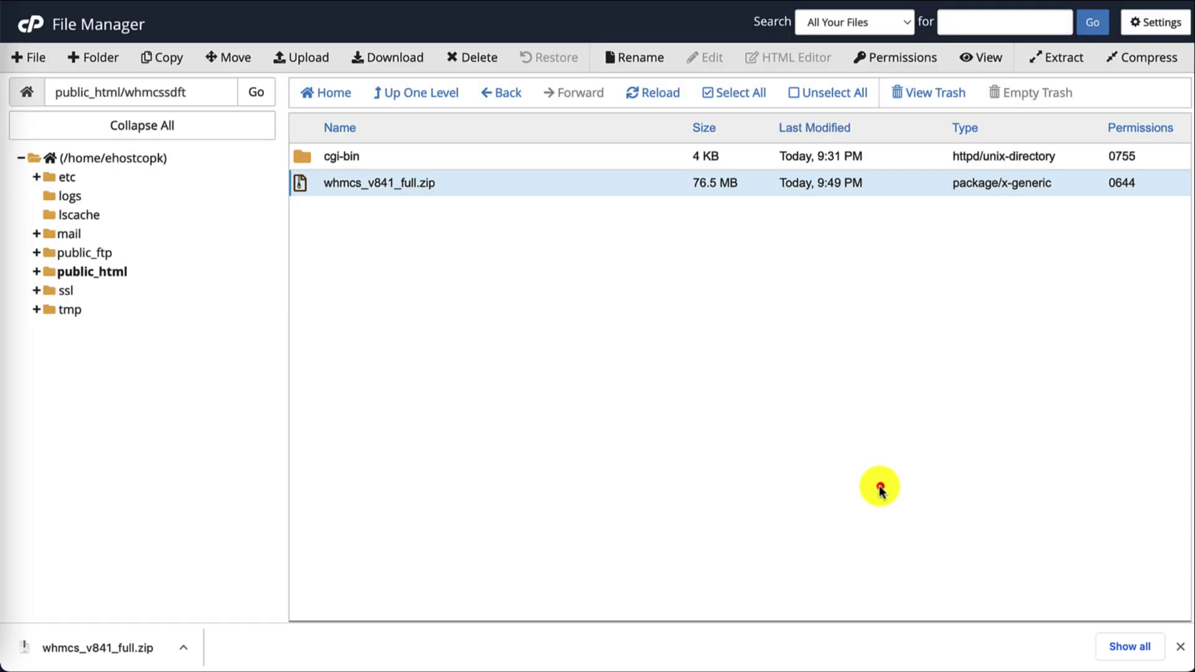
{"action": "left_click", "coordinate": [658, 91]}
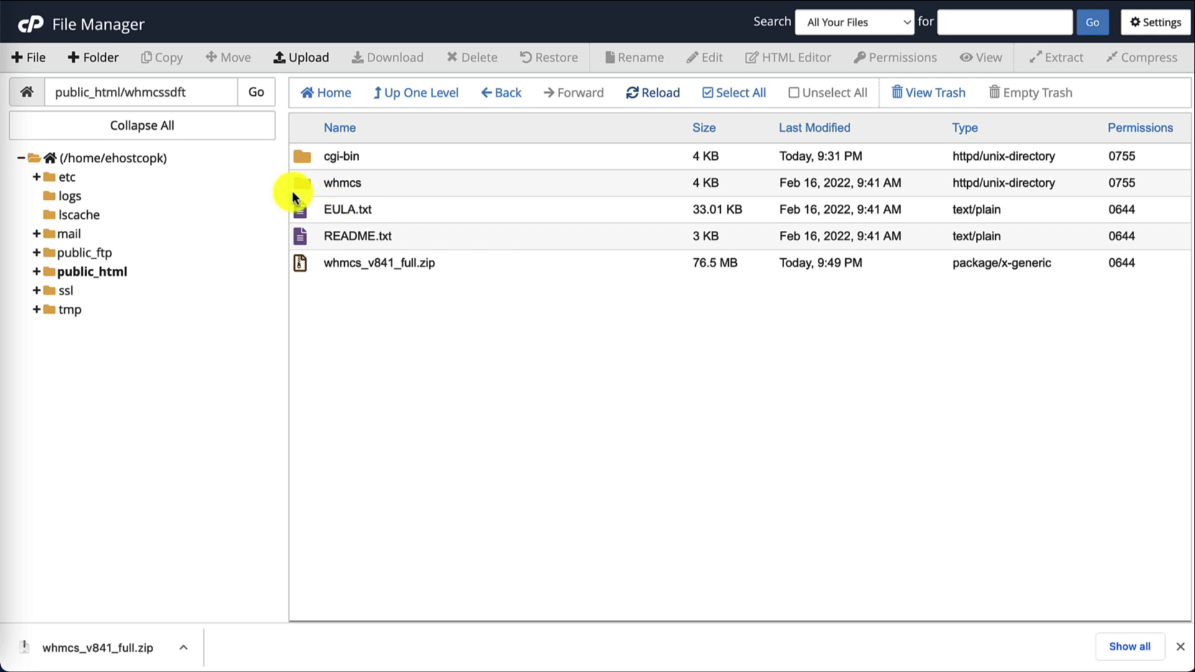
Move everything from the extracted whmcs folder up into public_html/whmcssdft, and check that folder's contents
{"action": "left_click", "coordinate": [36, 271]}
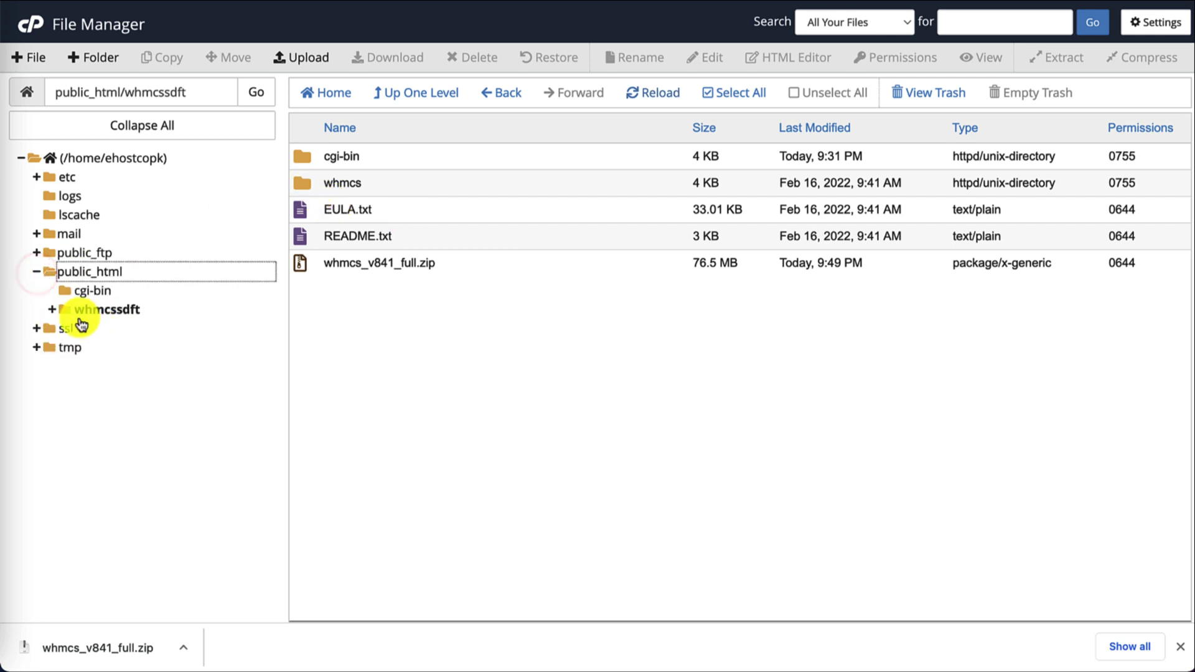
{"action": "double_click", "coordinate": [311, 181]}
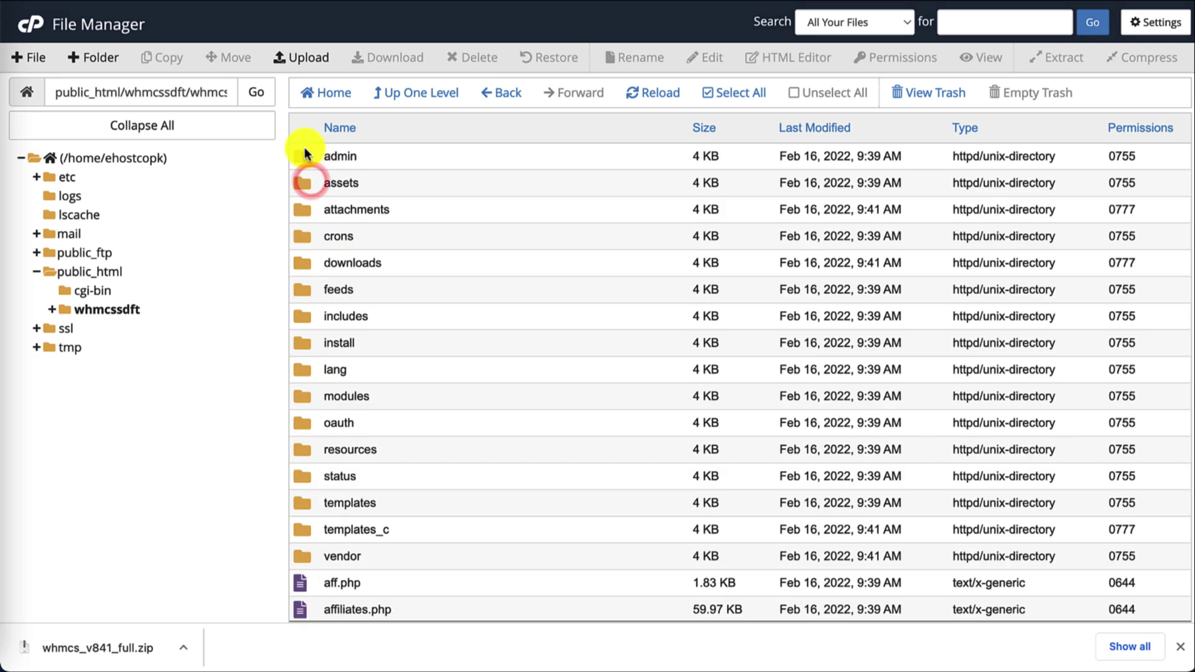
{"action": "left_click", "coordinate": [305, 150]}
{"action": "scroll", "coordinate": [346, 366], "scroll_direction": "down", "scroll_amount": 15}
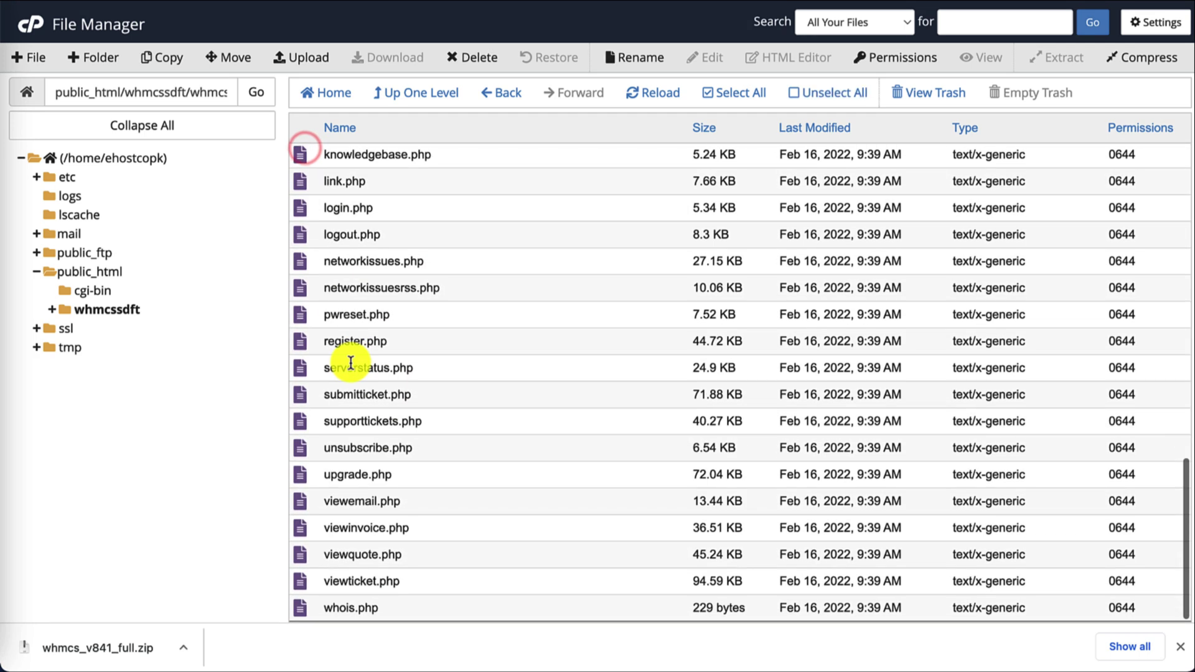
{"action": "left_click", "coordinate": [292, 606], "text": "shift"}
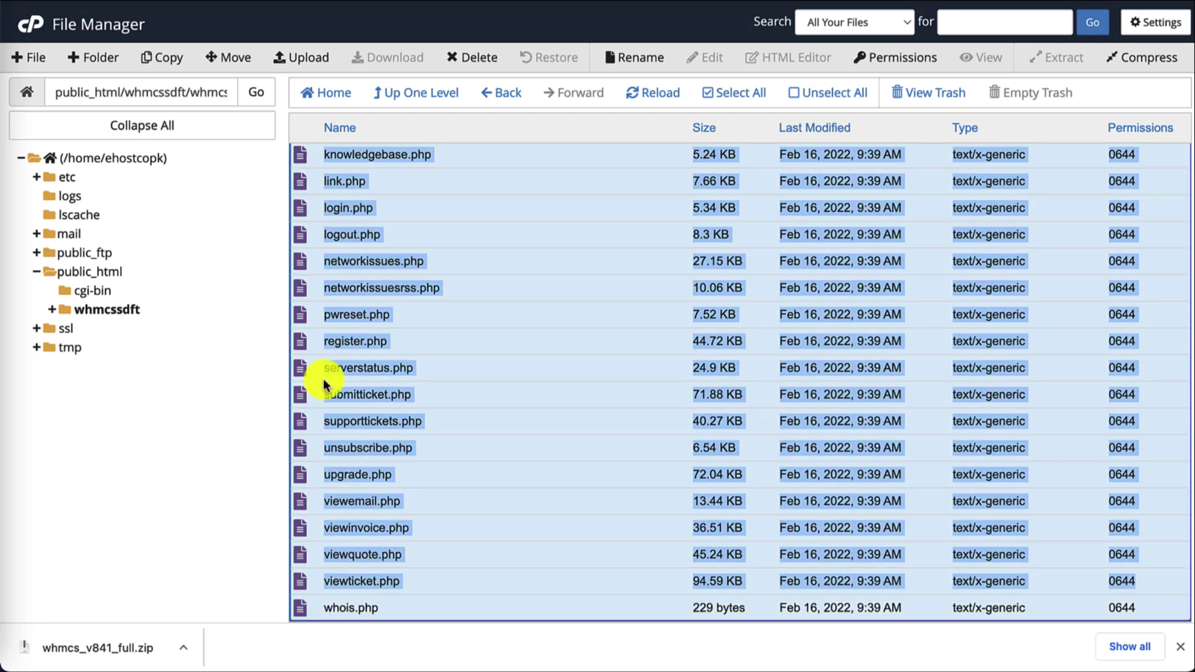
{"action": "left_click_drag", "start_coordinate": [300, 287], "coordinate": [126, 312]}
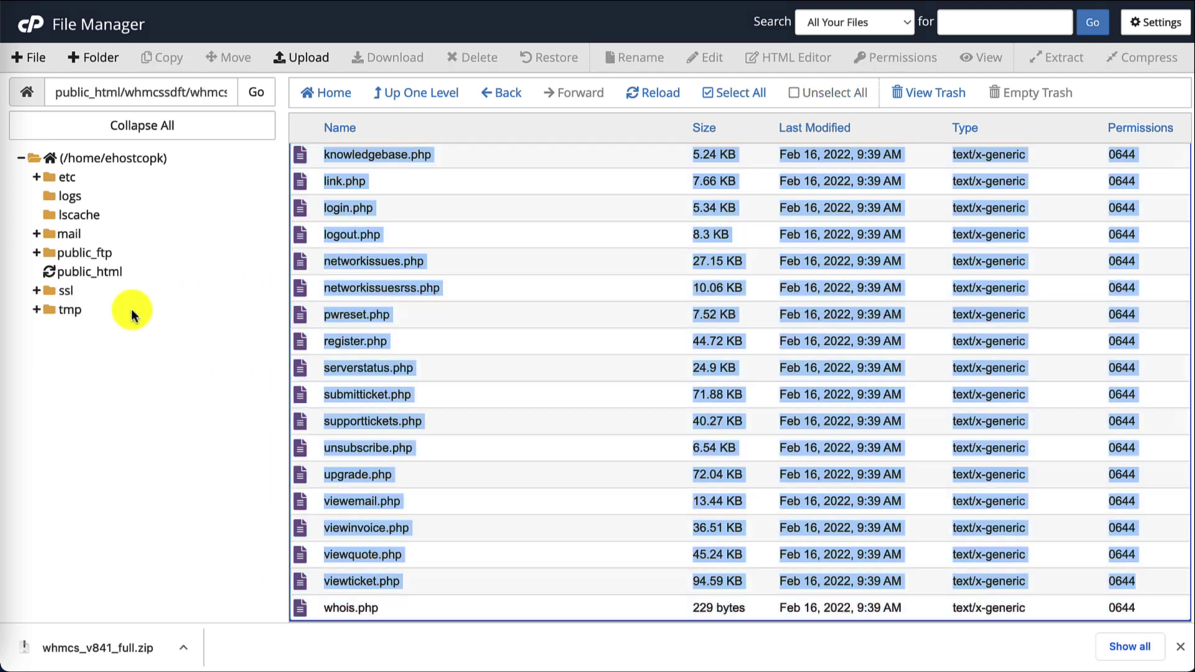
{"action": "left_click", "coordinate": [120, 313]}
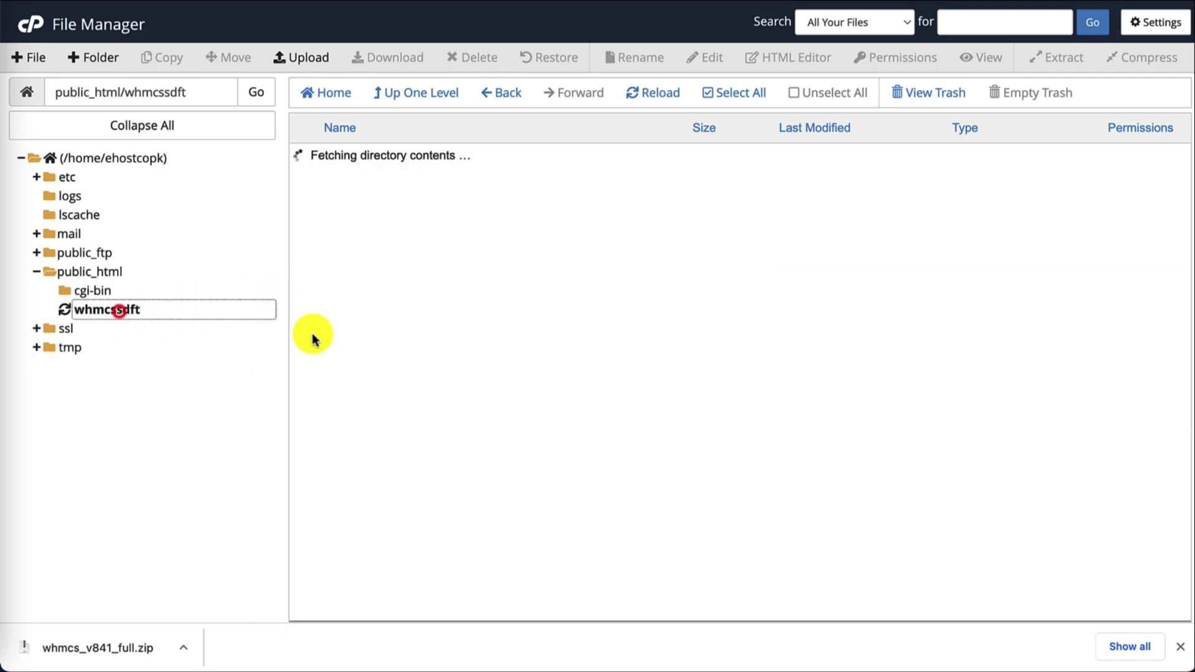
{"action": "scroll", "coordinate": [454, 319], "scroll_direction": "down", "scroll_amount": 8}
{"action": "scroll", "coordinate": [462, 296], "scroll_direction": "down", "scroll_amount": 10}
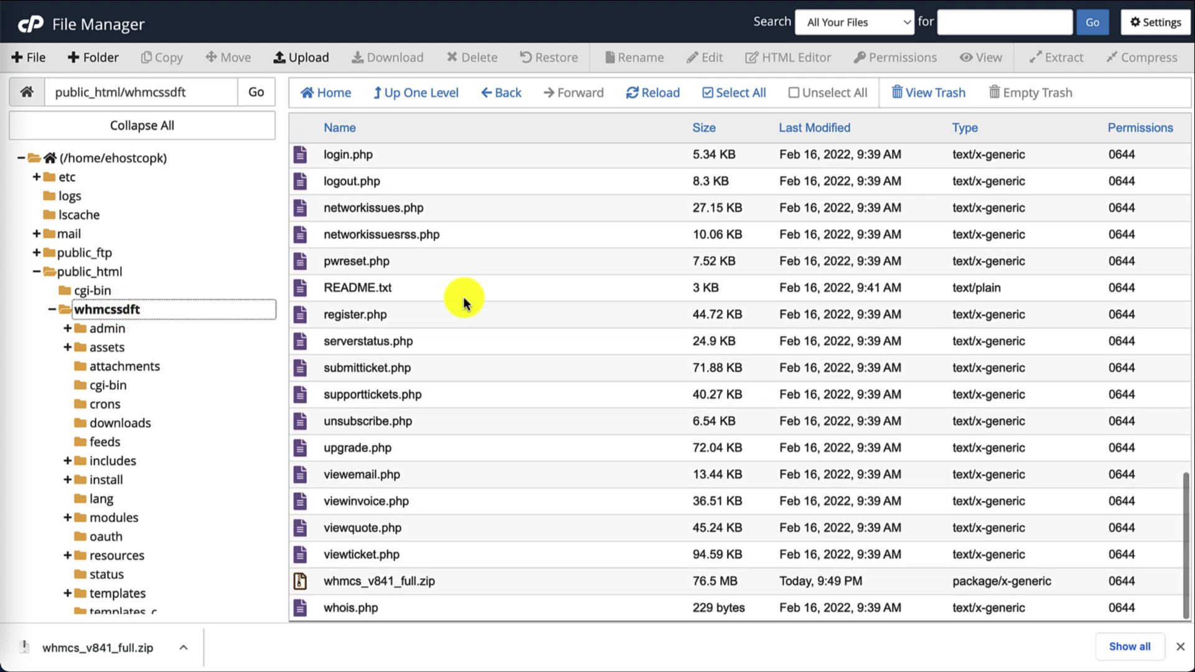
{"action": "scroll", "coordinate": [463, 296], "scroll_direction": "up", "scroll_amount": 20}
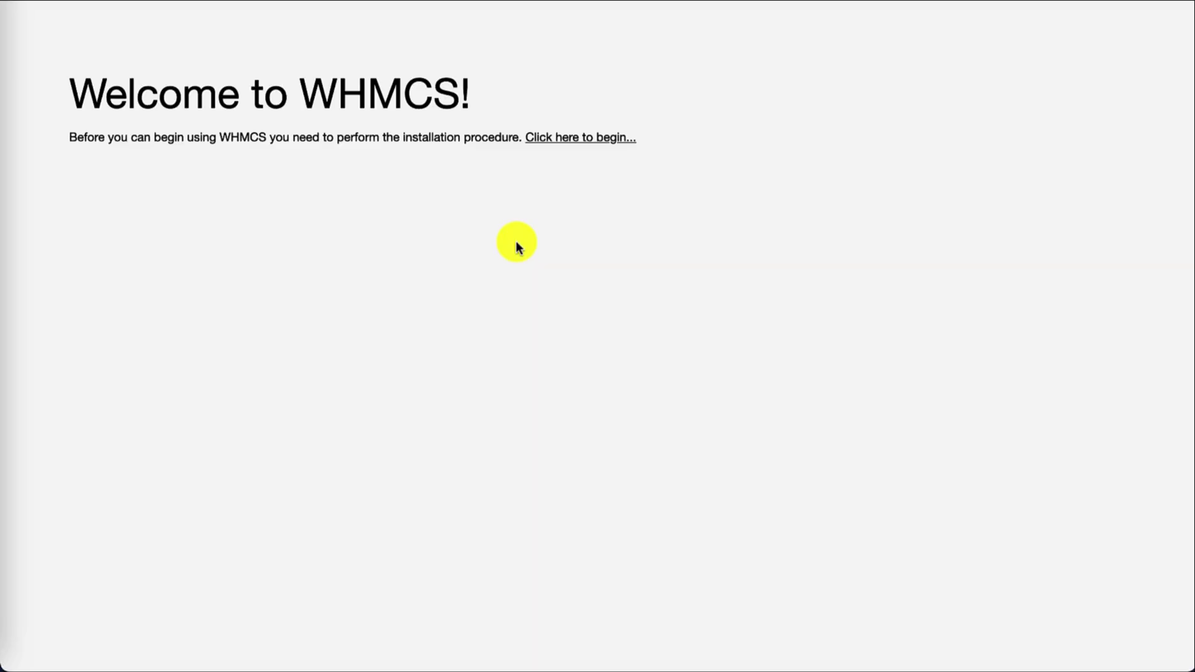
Start the installation procedure on the WHMCS welcome page and accept the End User License Agreement
{"action": "left_click", "coordinate": [576, 140]}
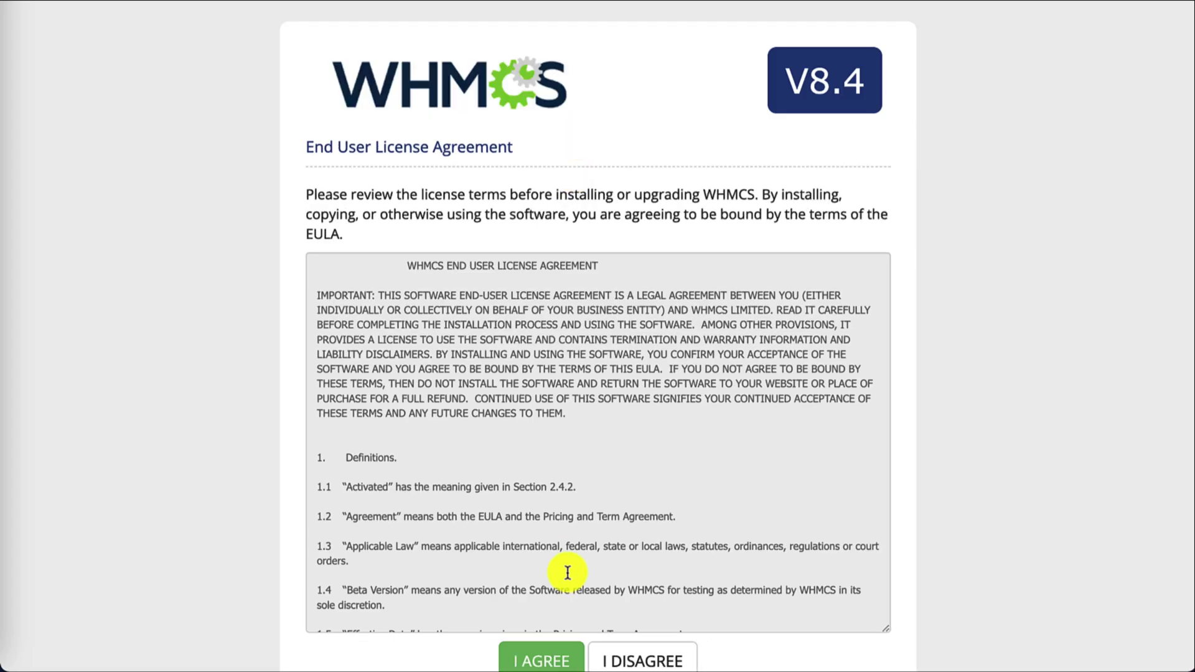
{"action": "left_click", "coordinate": [547, 654]}
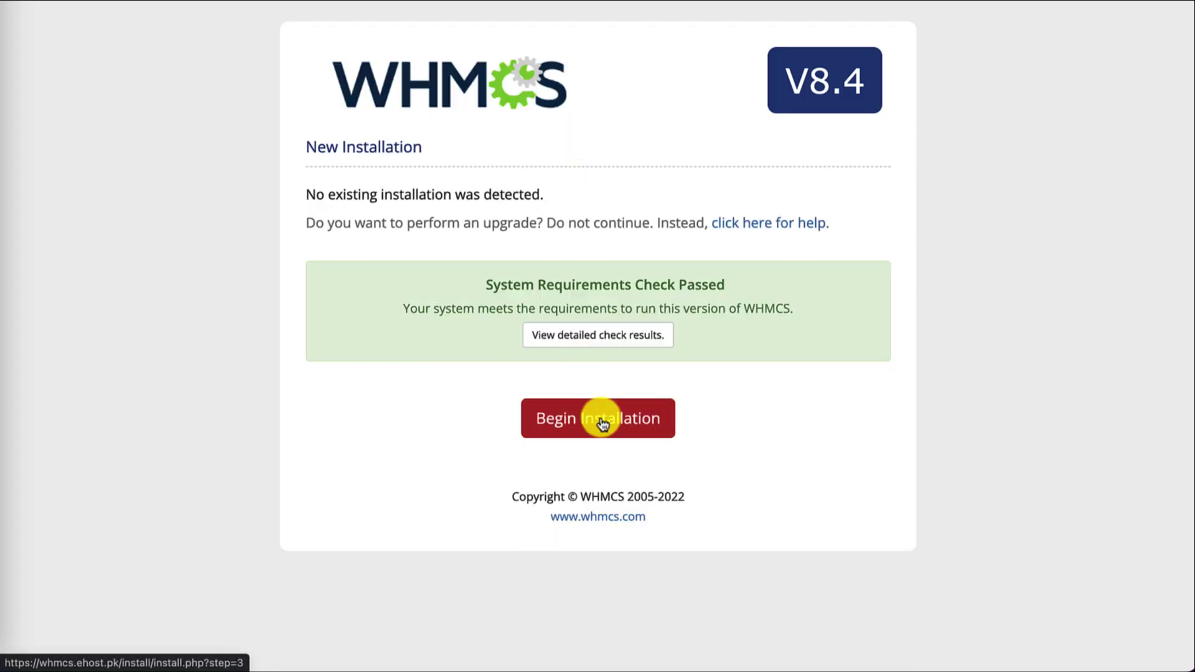
Begin the installation and submit the licence key copied from the client area, host localhost, database and username ehostcopk_whmcs, and the database password
{"action": "left_click", "coordinate": [603, 423]}
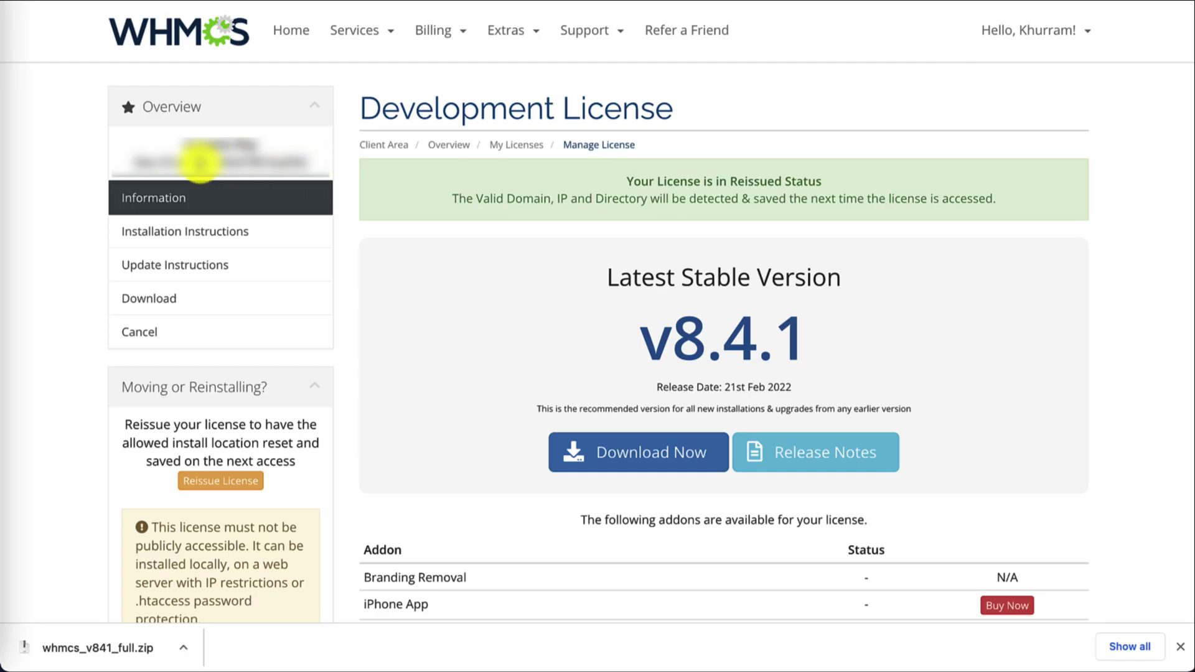
{"action": "left_click_drag", "start_coordinate": [134, 160], "coordinate": [330, 163]}
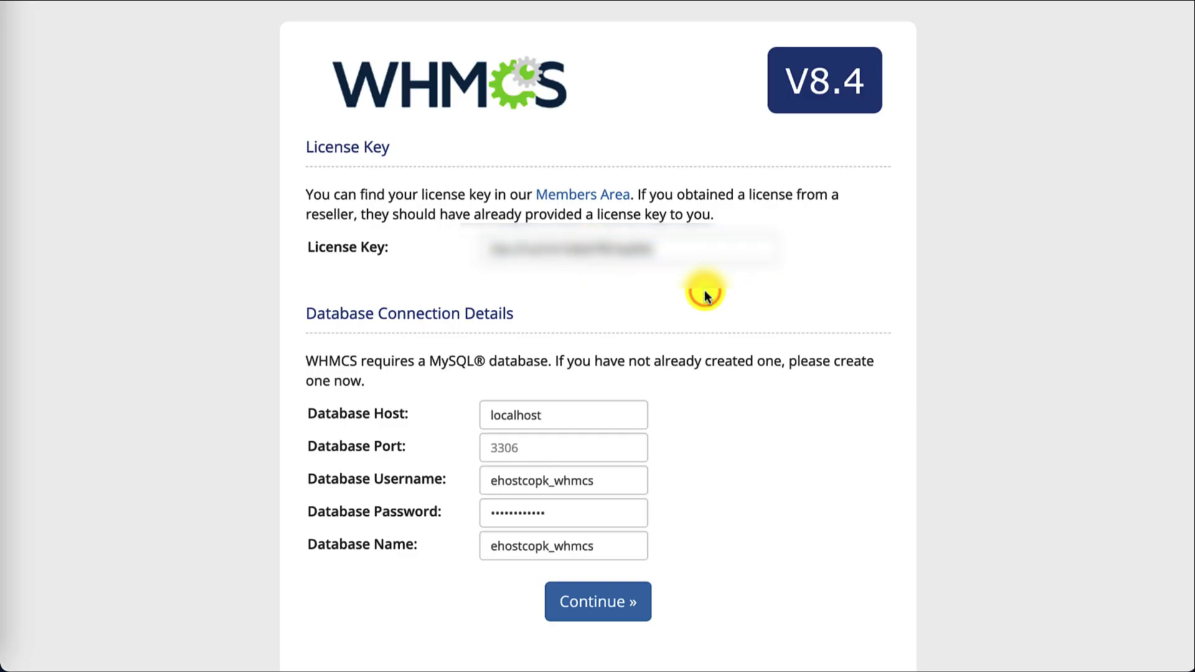
{"action": "left_click", "coordinate": [601, 607]}
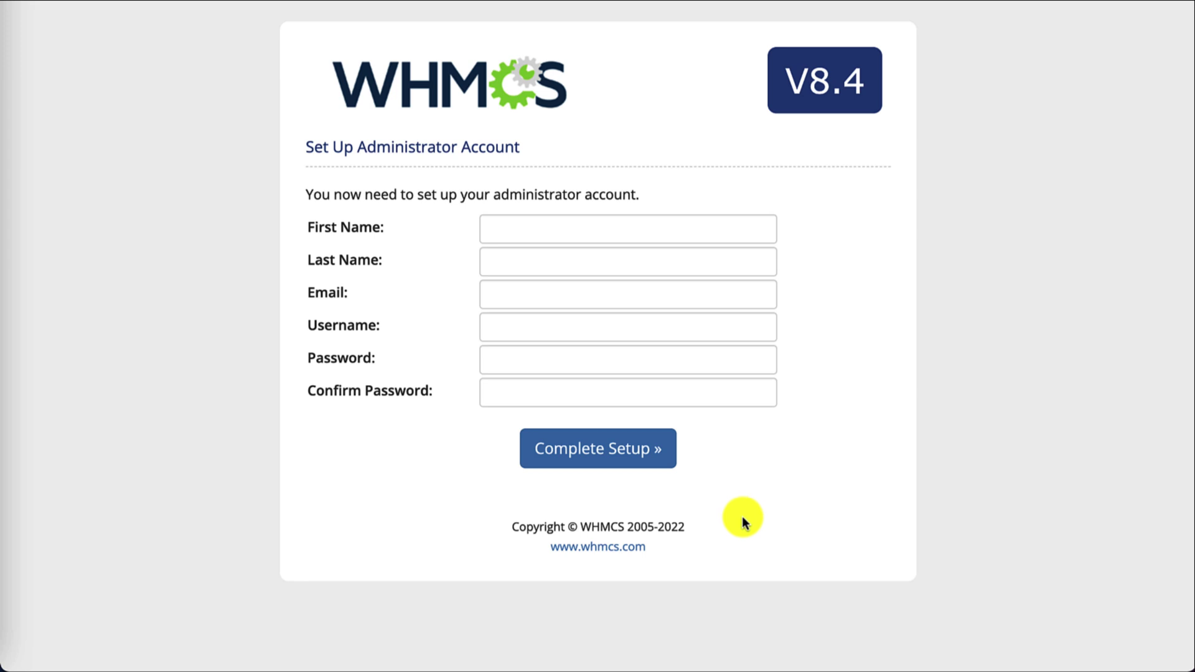
Fill in the administrator's first and last name, e-mail, username and password with confirmation, and complete the setup
{"action": "left_click", "coordinate": [834, 435]}
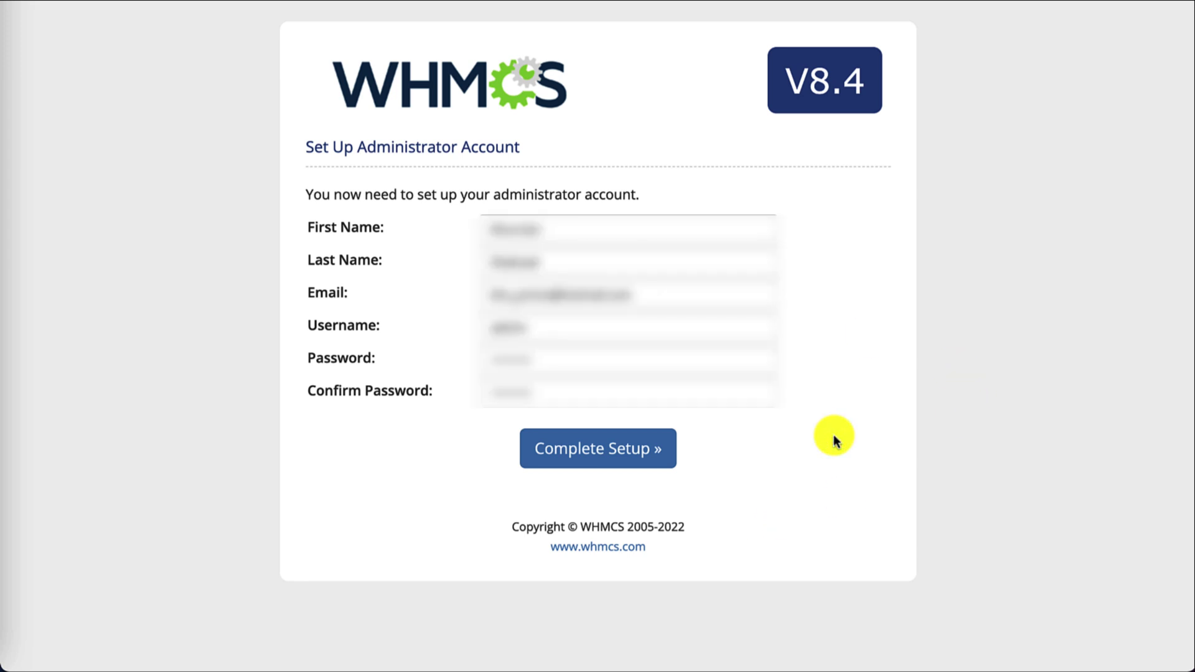
{"action": "left_click", "coordinate": [640, 453]}
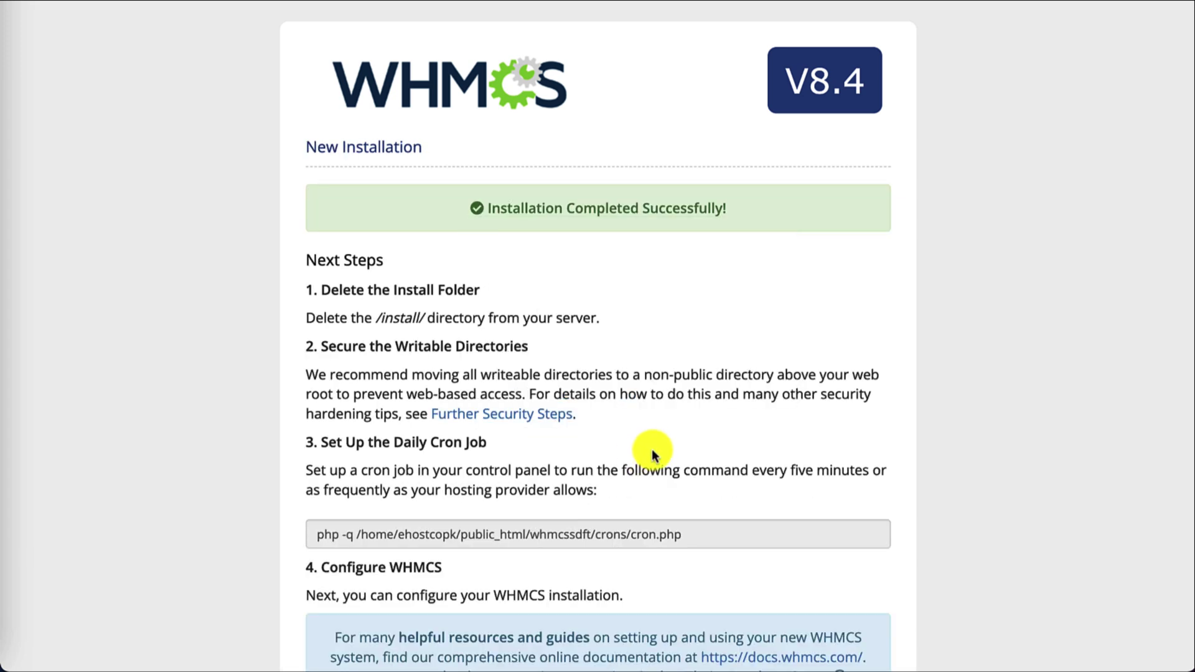
Review the installer's next steps and copy the cron command php -q /home/ehostcopk/public_html/whmcssdft/crons/cron.php
{"action": "scroll", "coordinate": [652, 448], "scroll_direction": "down", "scroll_amount": 1}
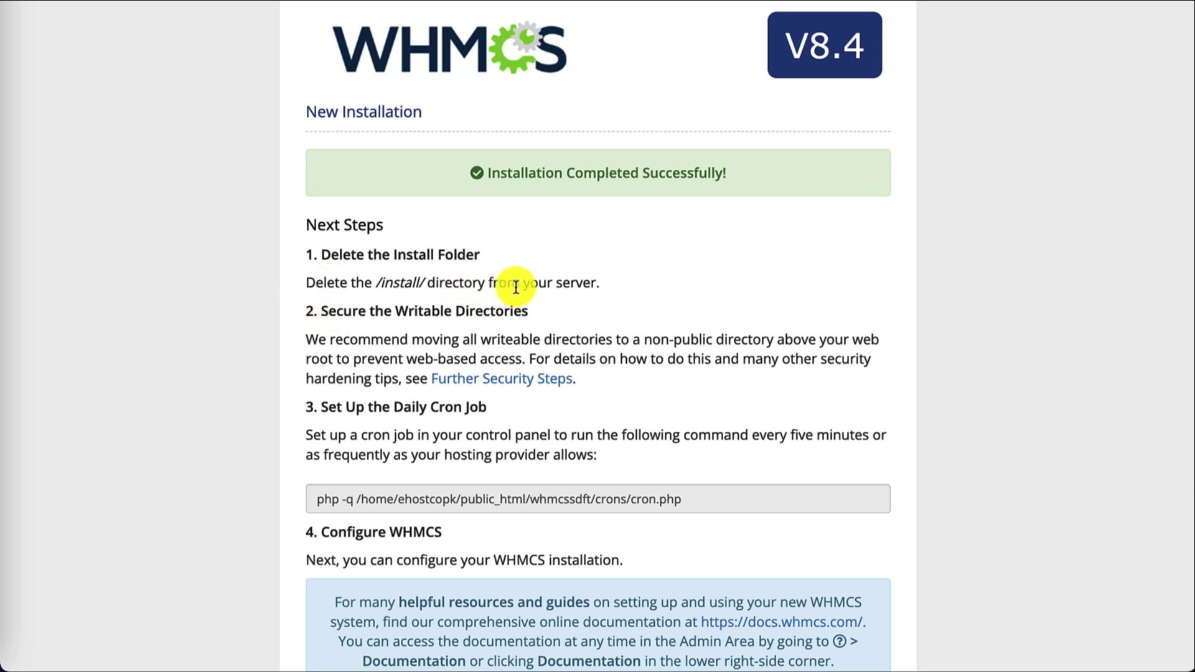
{"action": "scroll", "coordinate": [608, 274], "scroll_direction": "down", "scroll_amount": 1}
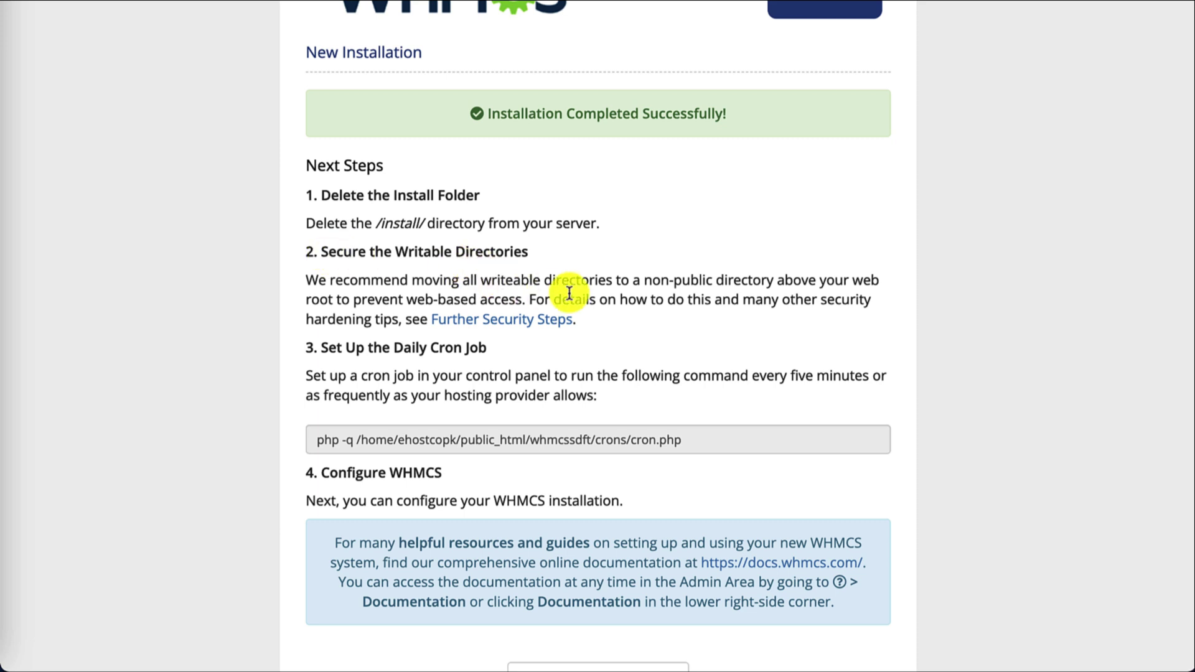
{"action": "scroll", "coordinate": [618, 341], "scroll_direction": "down", "scroll_amount": 1}
{"action": "left_click", "coordinate": [316, 402]}
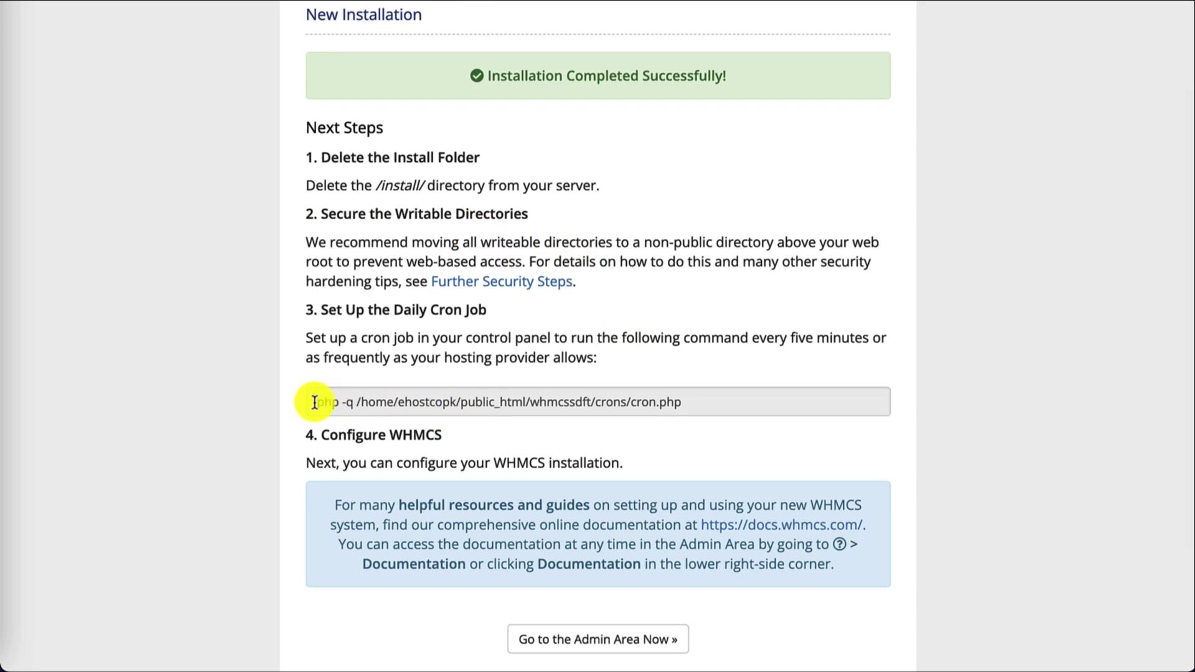
{"action": "left_click_drag", "start_coordinate": [586, 390], "coordinate": [702, 399]}
{"action": "key", "text": "ctrl+c"}
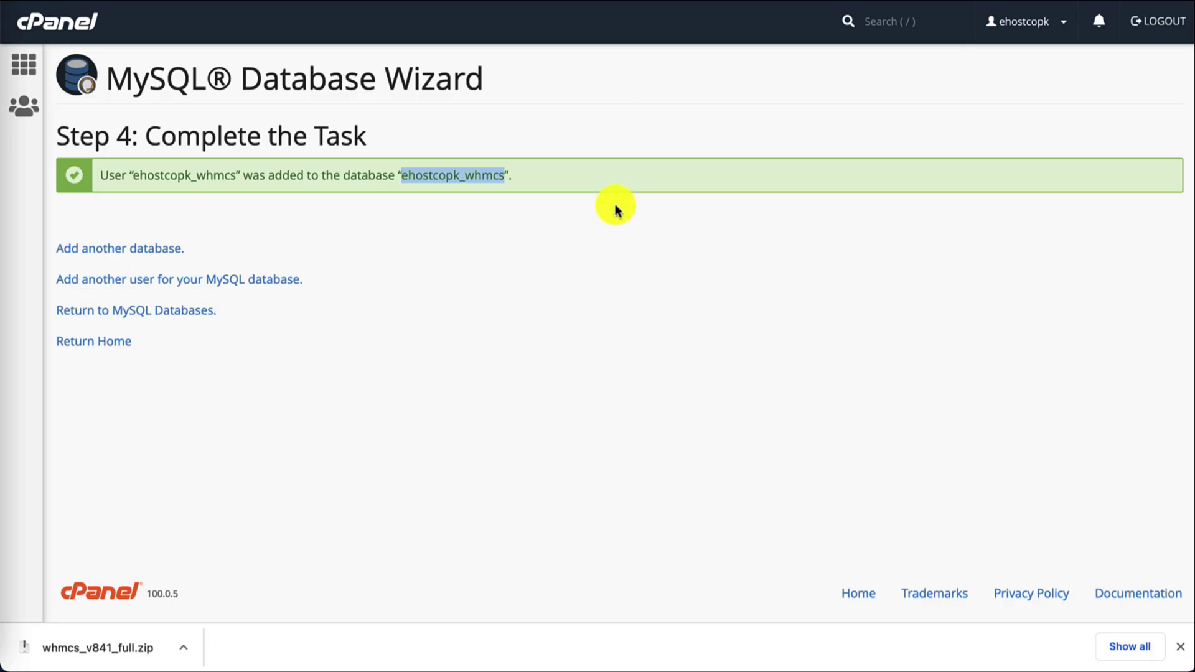
Switch to cPanel, go to its home page, search the functions for cron and open Cron Jobs
{"action": "left_click", "coordinate": [62, 22]}
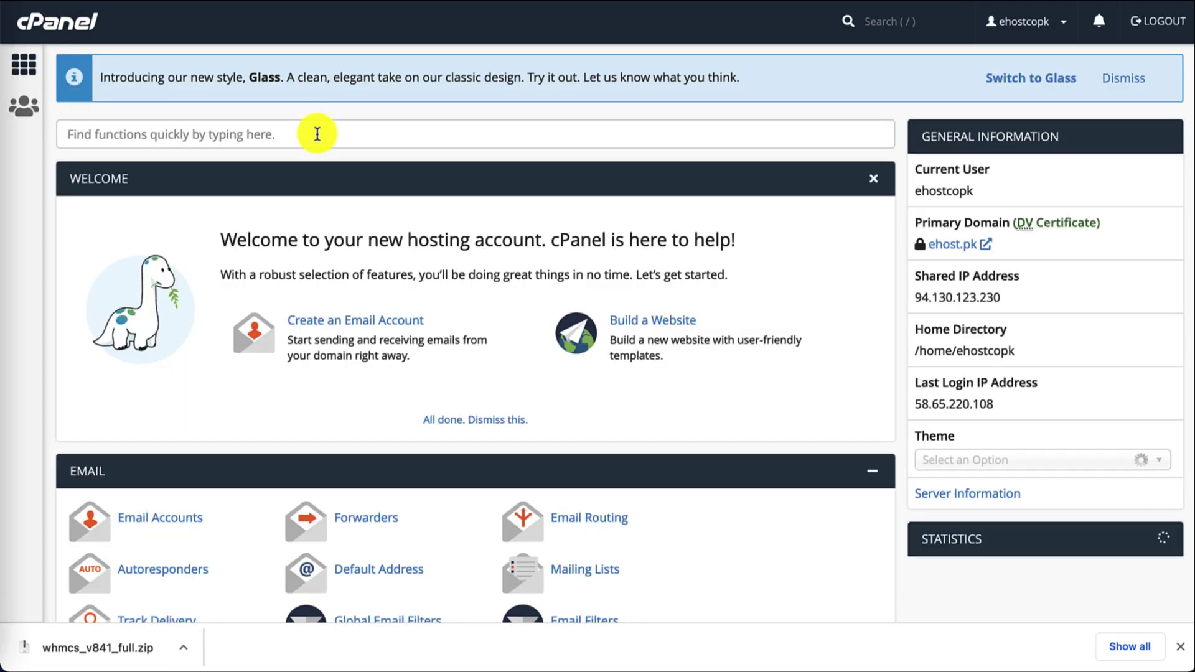
{"action": "left_click", "coordinate": [317, 134]}
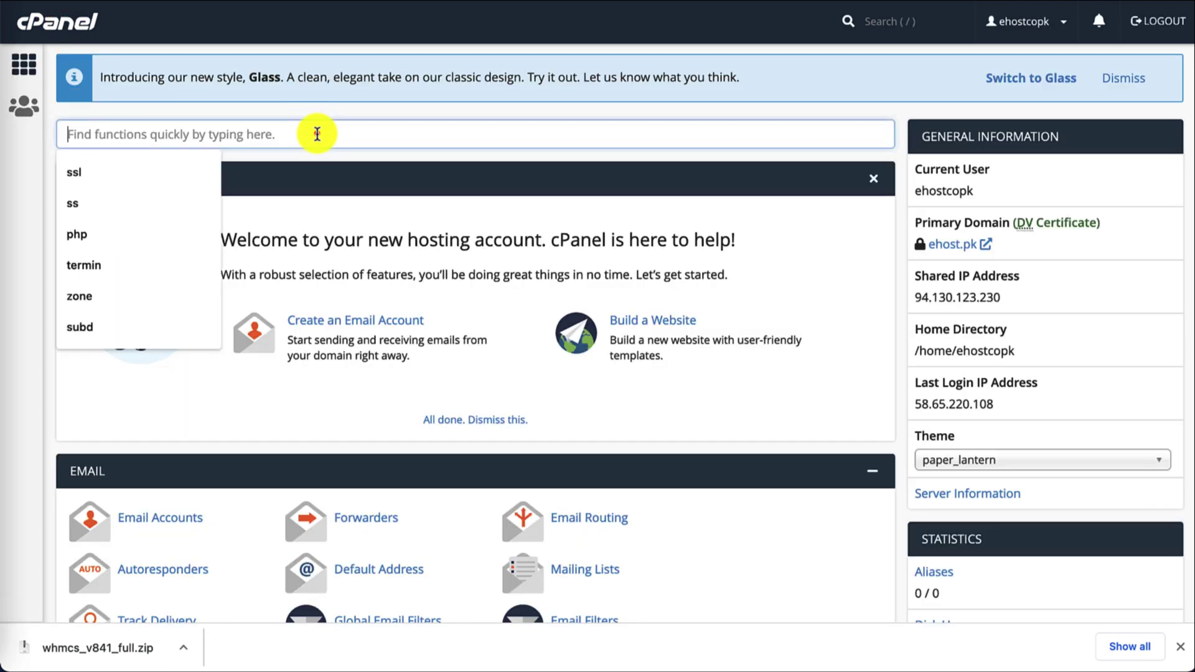
{"action": "type", "text": "cron"}
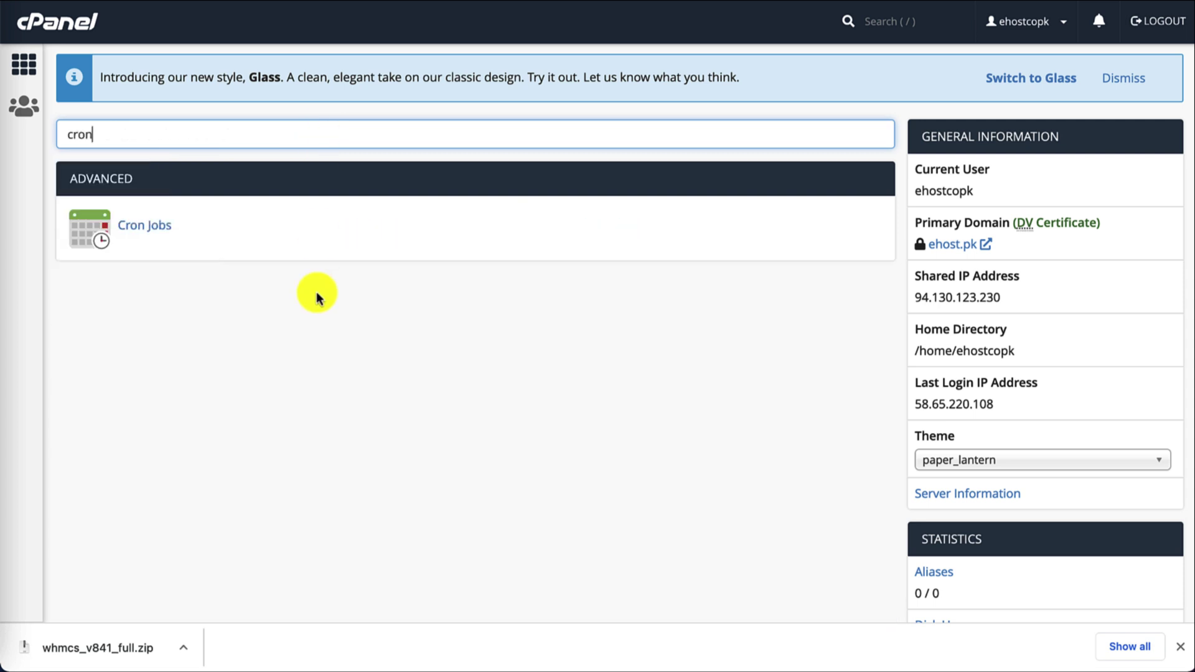
{"action": "left_click", "coordinate": [315, 293]}
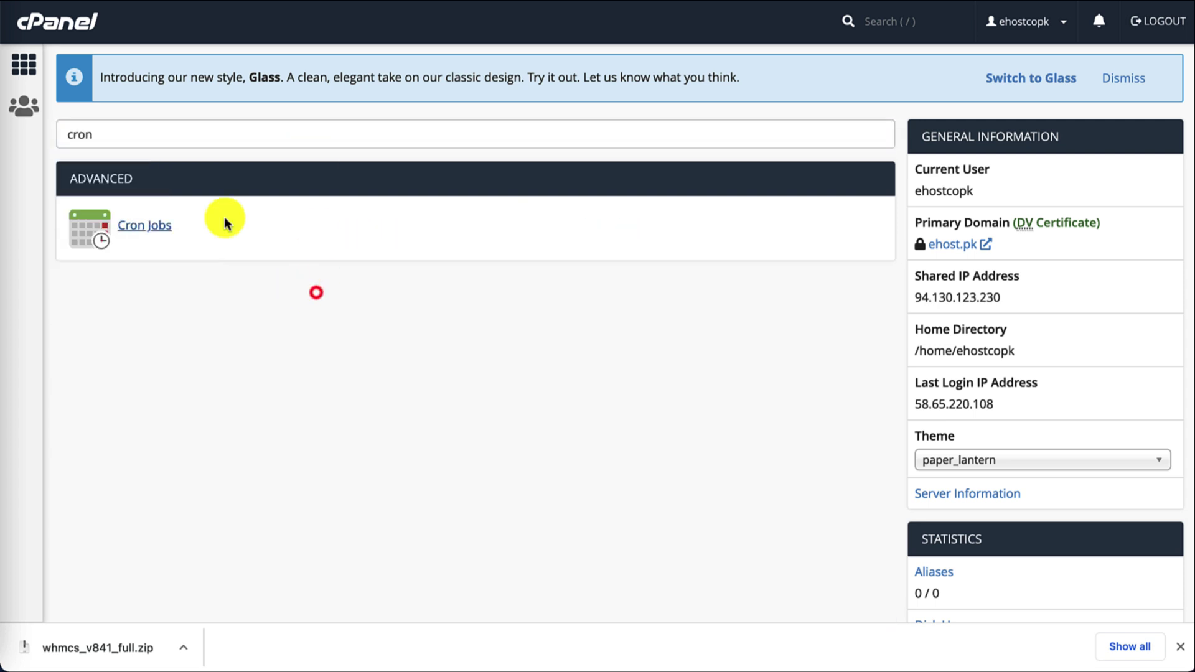
{"action": "left_click", "coordinate": [139, 228]}
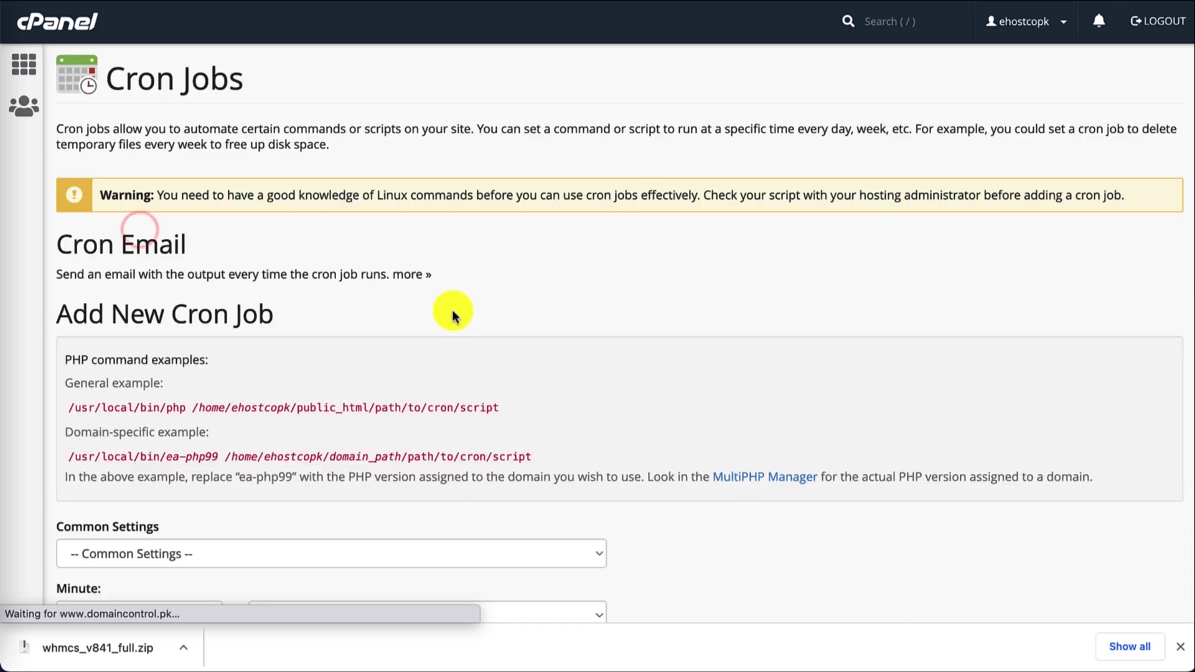
Schedule the new cron job with the Once Per Five Minutes preset, and change its minute value to */10
{"action": "scroll", "coordinate": [435, 318], "scroll_direction": "down", "scroll_amount": 5}
{"action": "scroll", "coordinate": [435, 319], "scroll_direction": "up", "scroll_amount": 5}
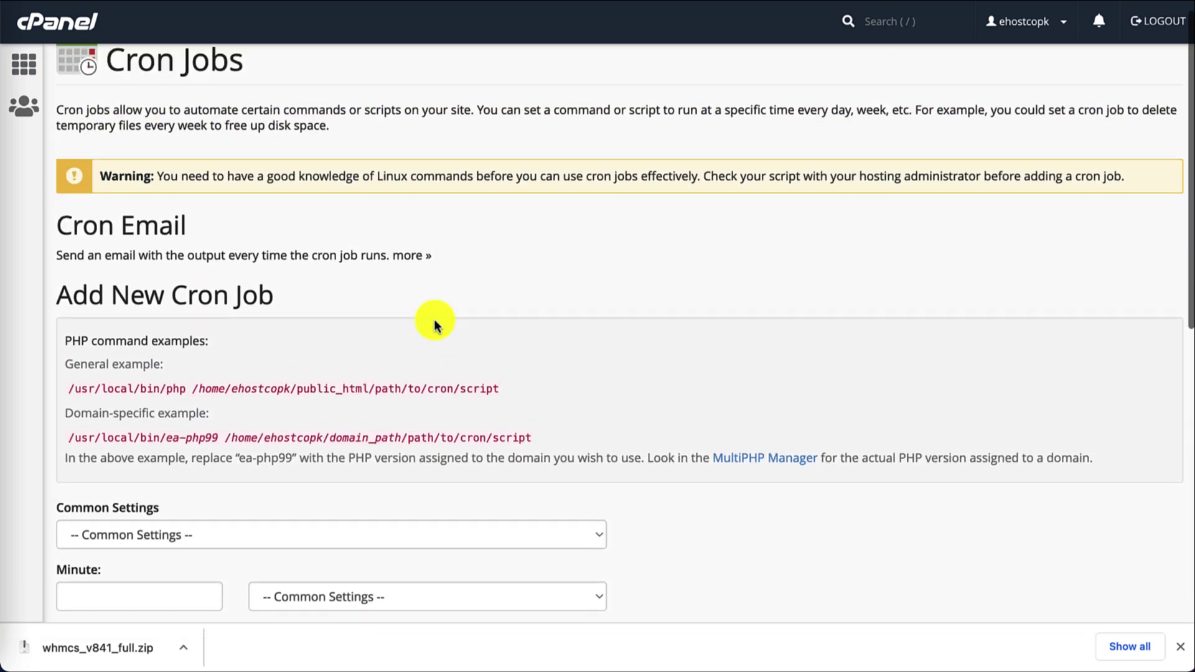
{"action": "scroll", "coordinate": [243, 274], "scroll_direction": "down", "scroll_amount": 4}
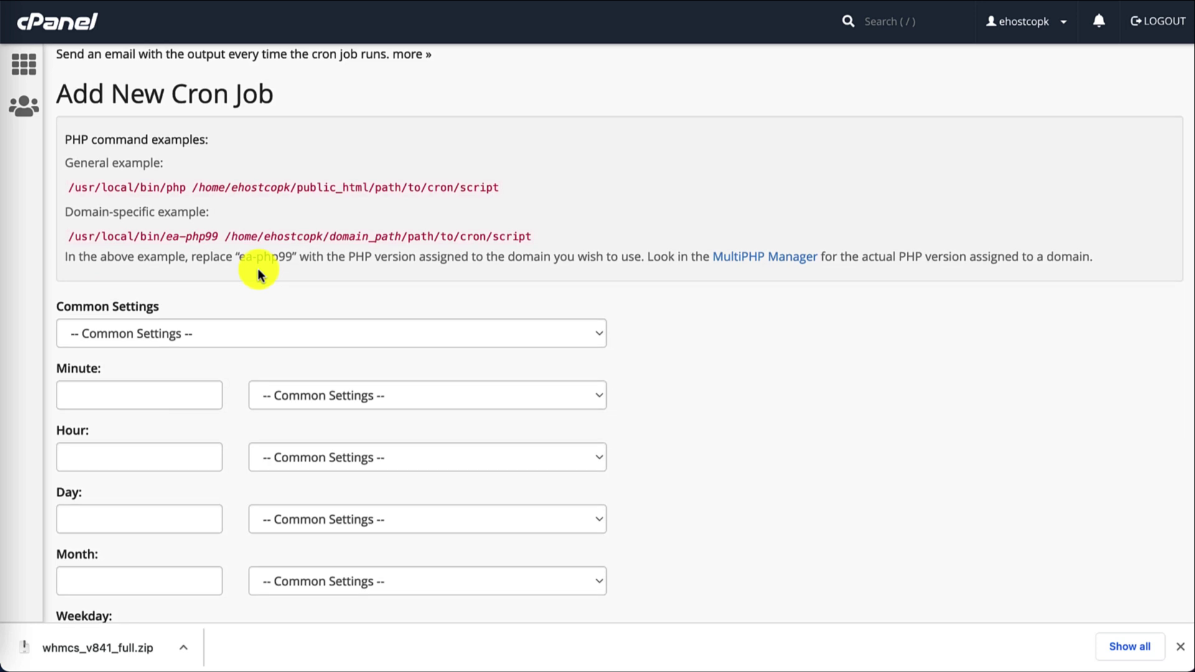
{"action": "scroll", "coordinate": [259, 268], "scroll_direction": "down", "scroll_amount": 2}
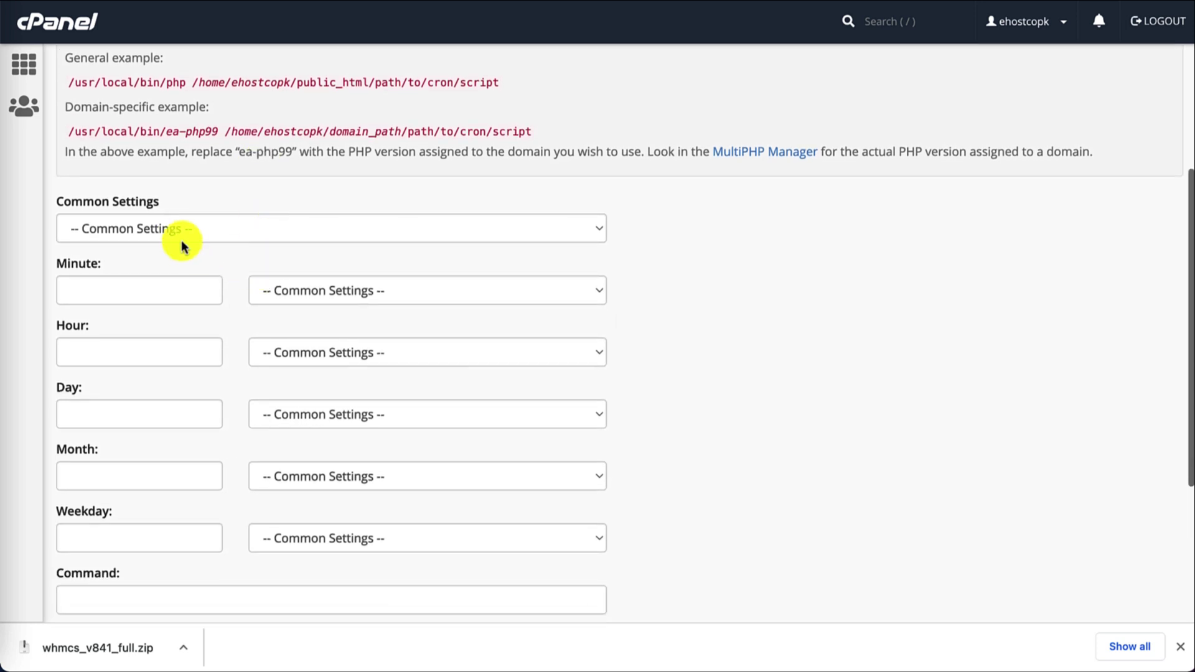
{"action": "left_click", "coordinate": [178, 231]}
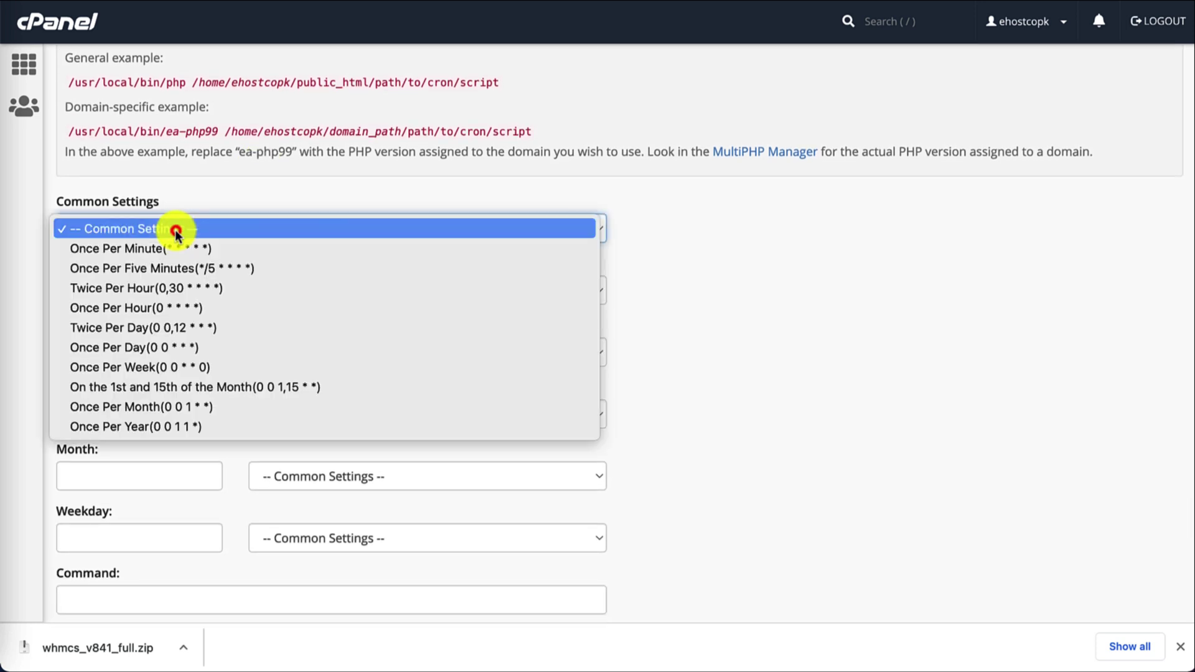
{"action": "left_click", "coordinate": [221, 272]}
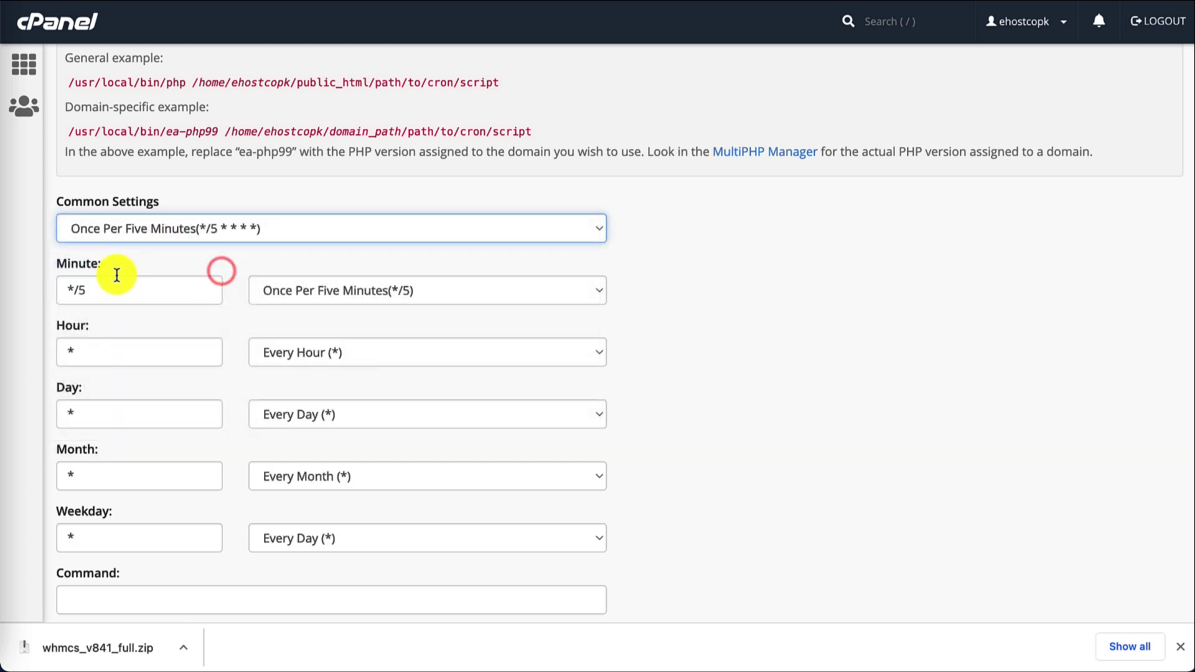
{"action": "left_click", "coordinate": [116, 286]}
{"action": "key", "text": "BackSpace"}
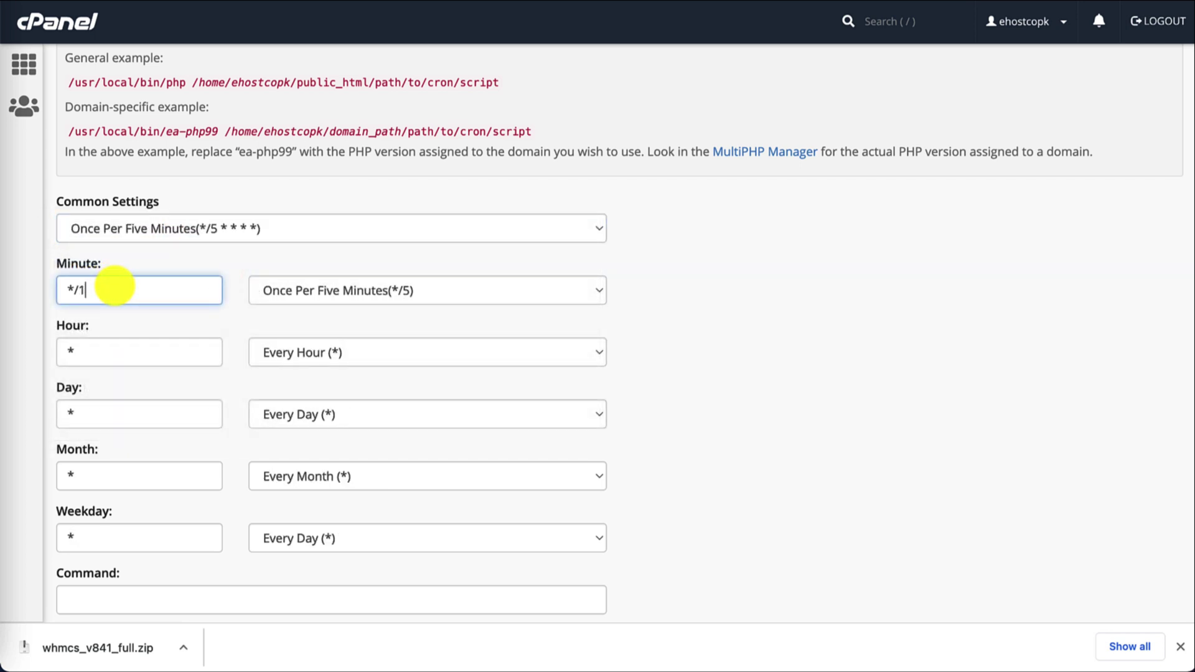
{"action": "type", "text": "10"}
Paste the copied WHMCS cron.php command as the job's command and add the new cron job
{"action": "scroll", "coordinate": [121, 305], "scroll_direction": "down", "scroll_amount": 3}
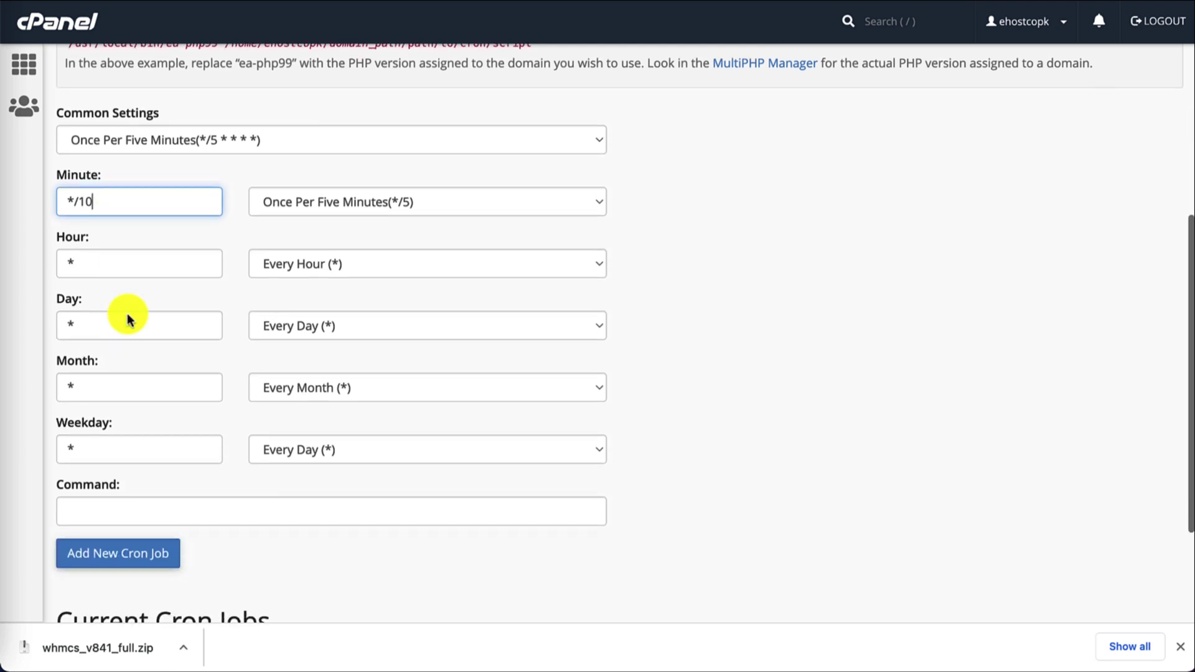
{"action": "left_click", "coordinate": [139, 413]}
{"action": "key", "text": "ctrl+v"}
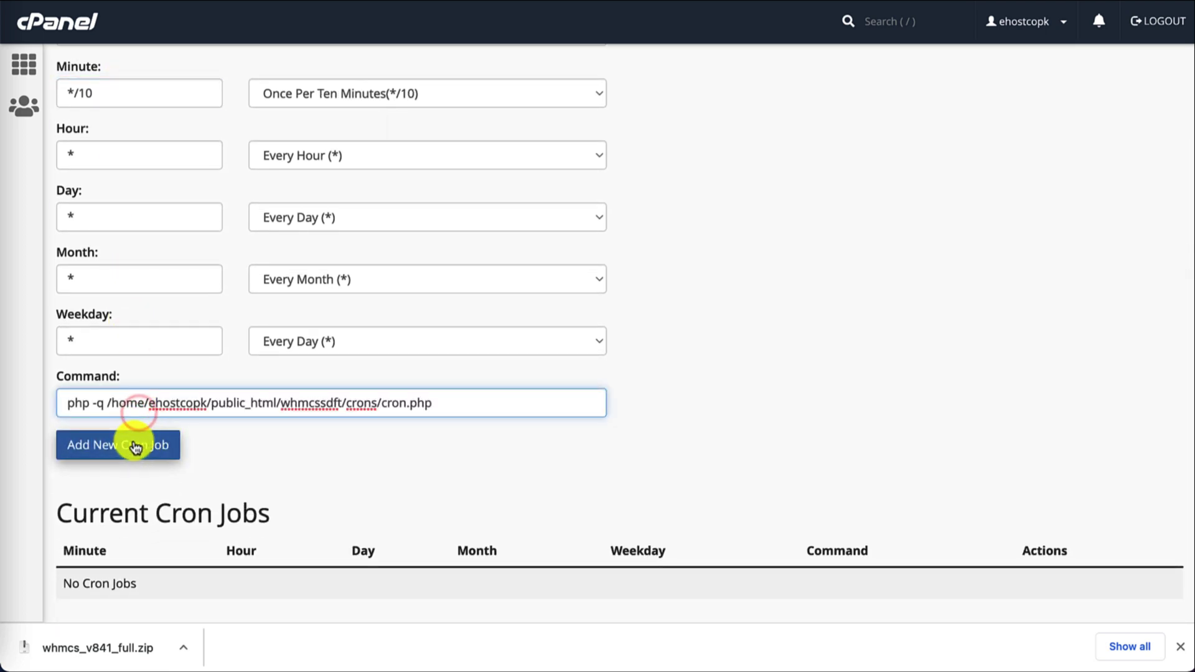
{"action": "left_click", "coordinate": [134, 437]}
{"action": "scroll", "coordinate": [560, 464], "scroll_direction": "down", "scroll_amount": 2}
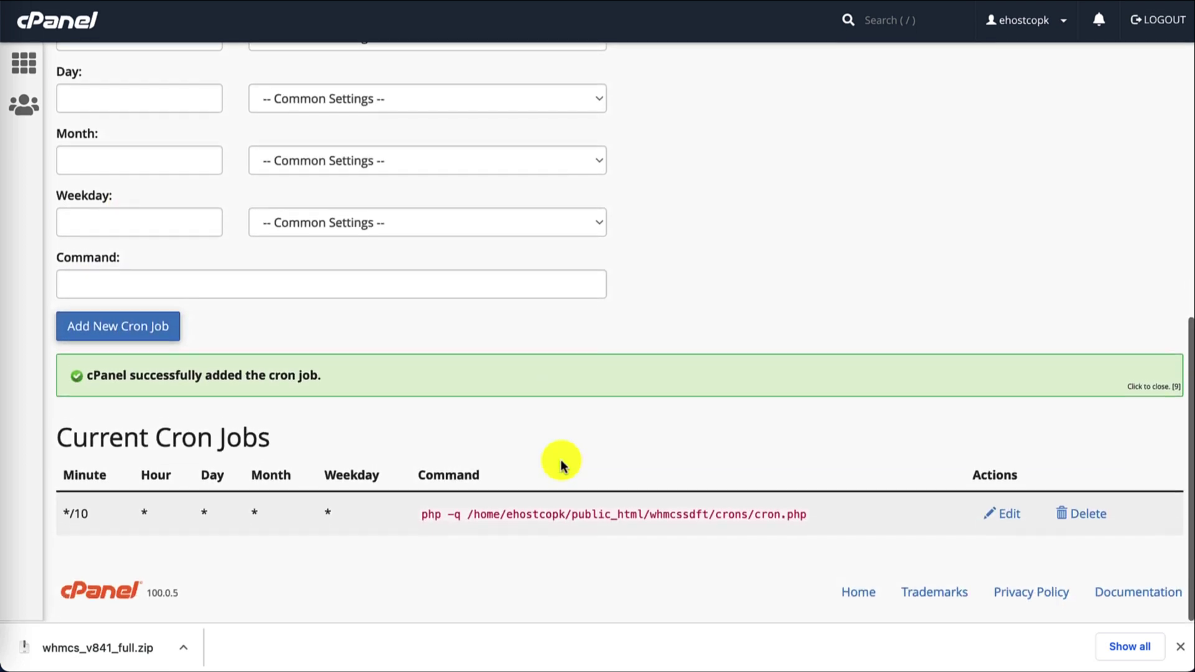
{"action": "scroll", "coordinate": [560, 461], "scroll_direction": "up", "scroll_amount": 3}
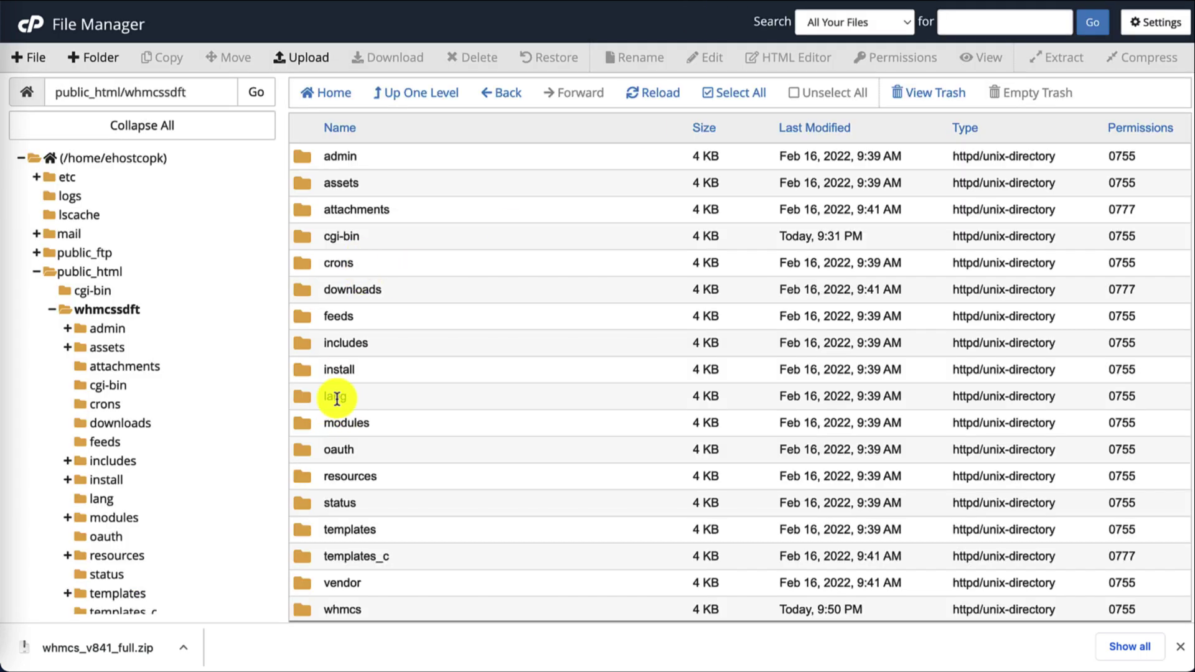
In File Manager, permanently delete the install folder from public_html/whmcssdft, skipping the trash
{"action": "left_click", "coordinate": [308, 373]}
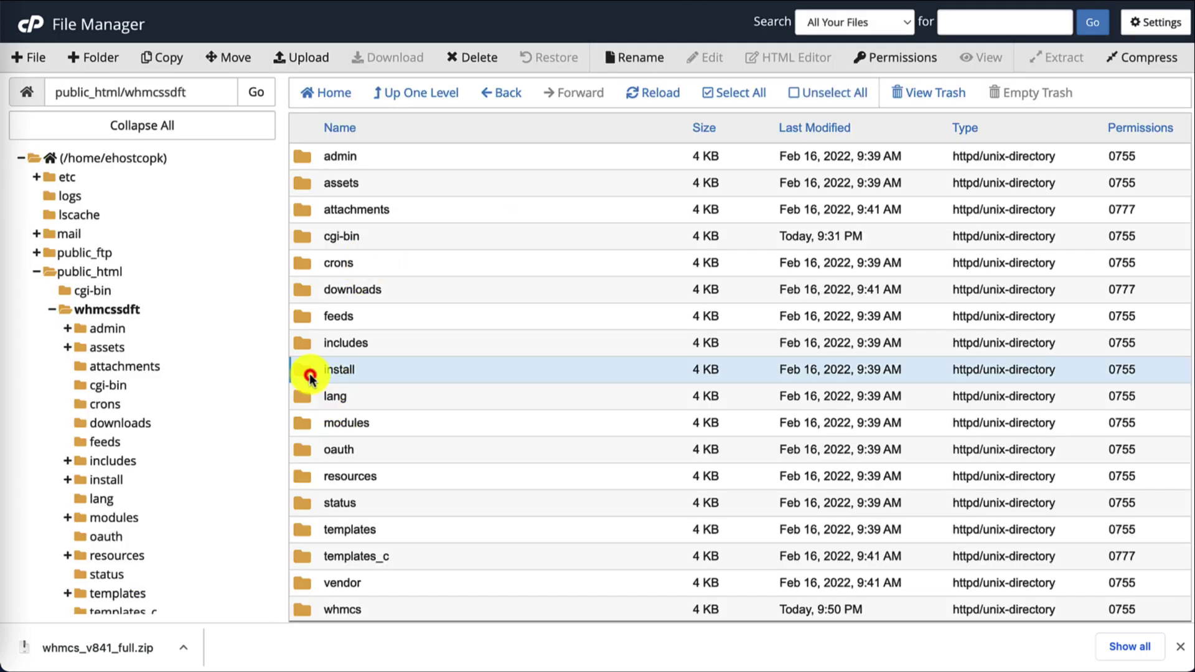
{"action": "left_click", "coordinate": [479, 57]}
{"action": "left_click", "coordinate": [638, 320]}
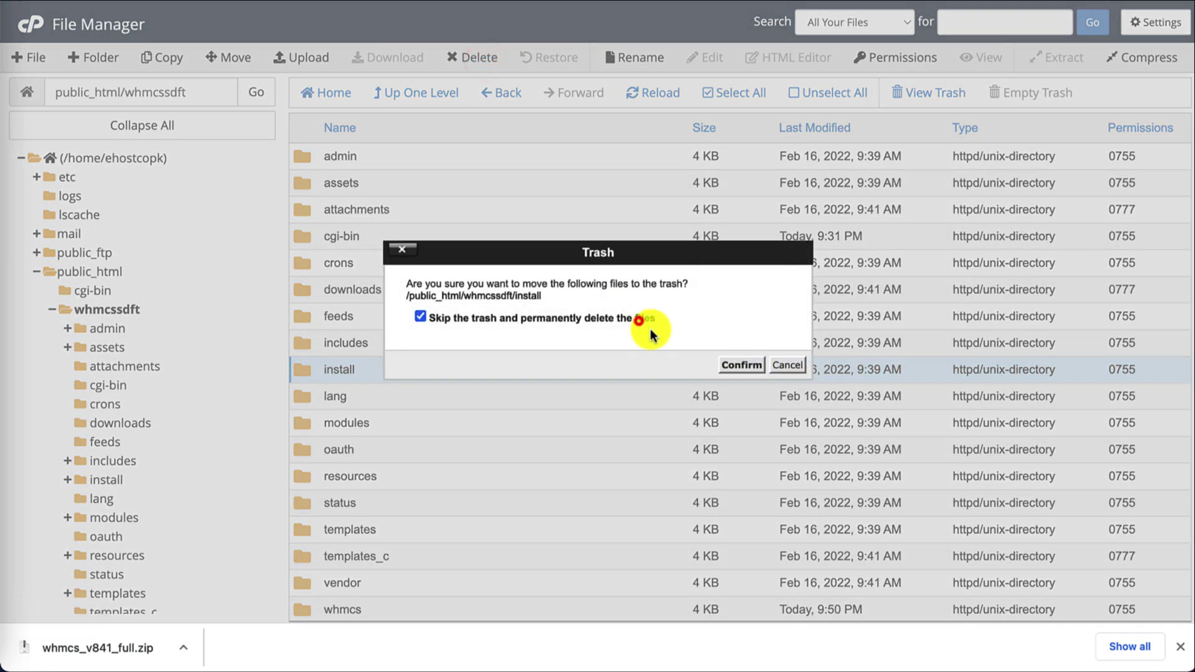
{"action": "left_click", "coordinate": [741, 365]}
Permanently delete whmcs_v841_full.zip from public_html/whmcssdft, skipping the trash
{"action": "scroll", "coordinate": [548, 392], "scroll_direction": "down", "scroll_amount": 8}
{"action": "scroll", "coordinate": [543, 391], "scroll_direction": "down", "scroll_amount": 7}
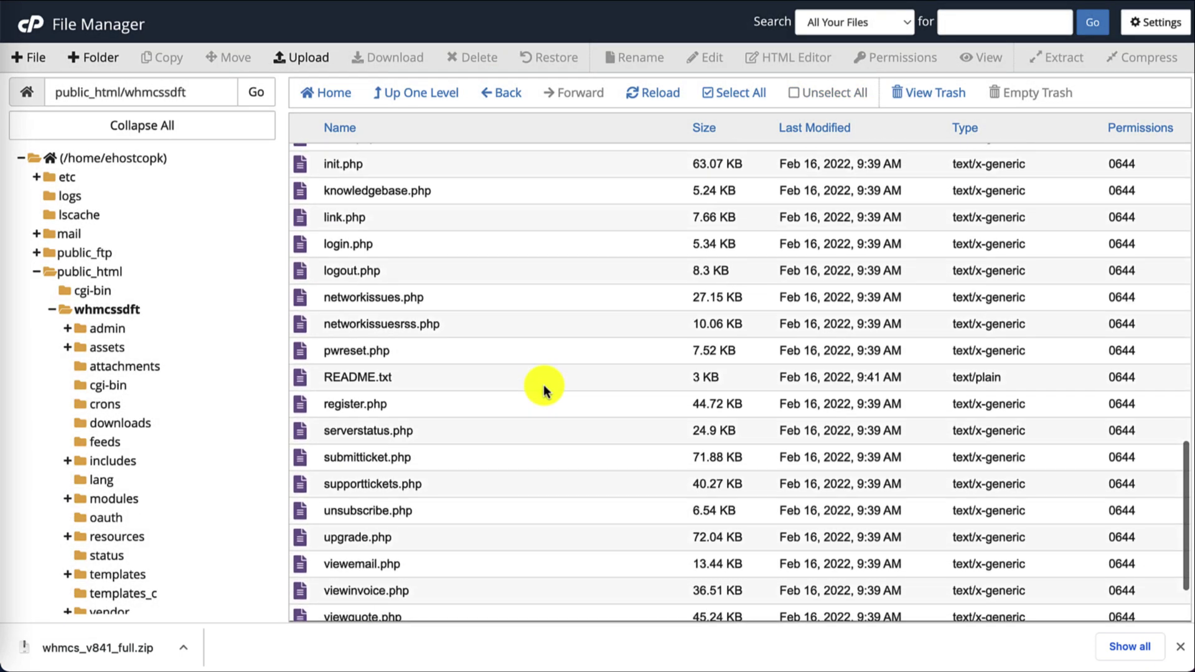
{"action": "left_click", "coordinate": [389, 582]}
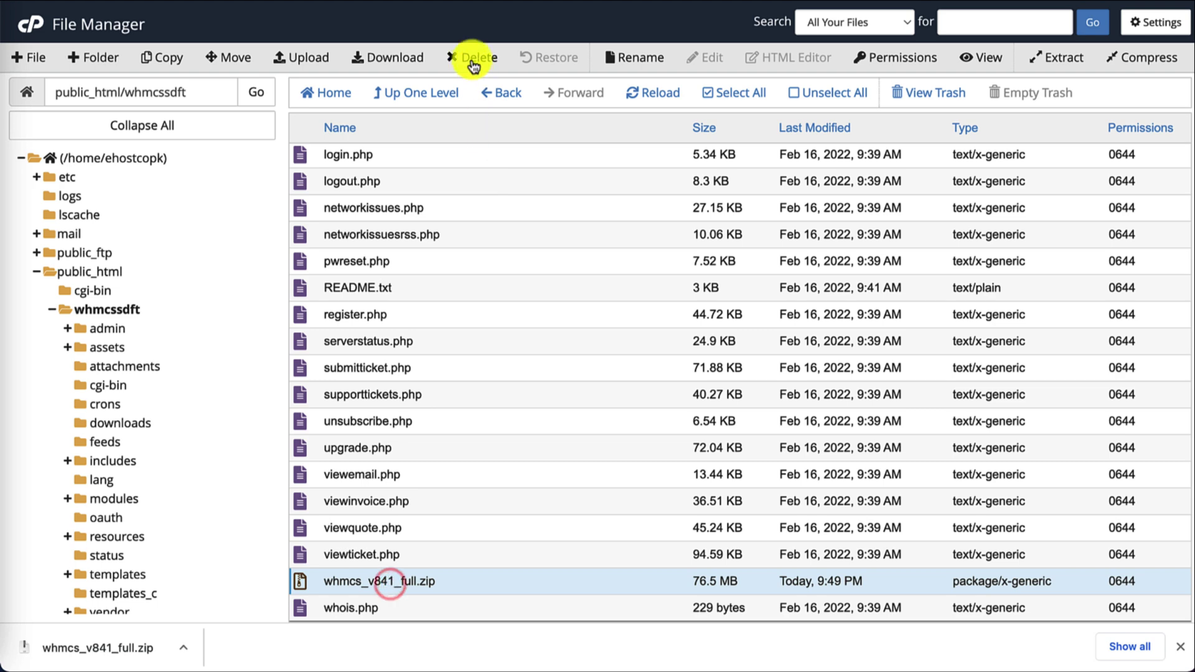
{"action": "left_click", "coordinate": [475, 57]}
{"action": "left_click", "coordinate": [618, 321]}
{"action": "left_click", "coordinate": [722, 366]}
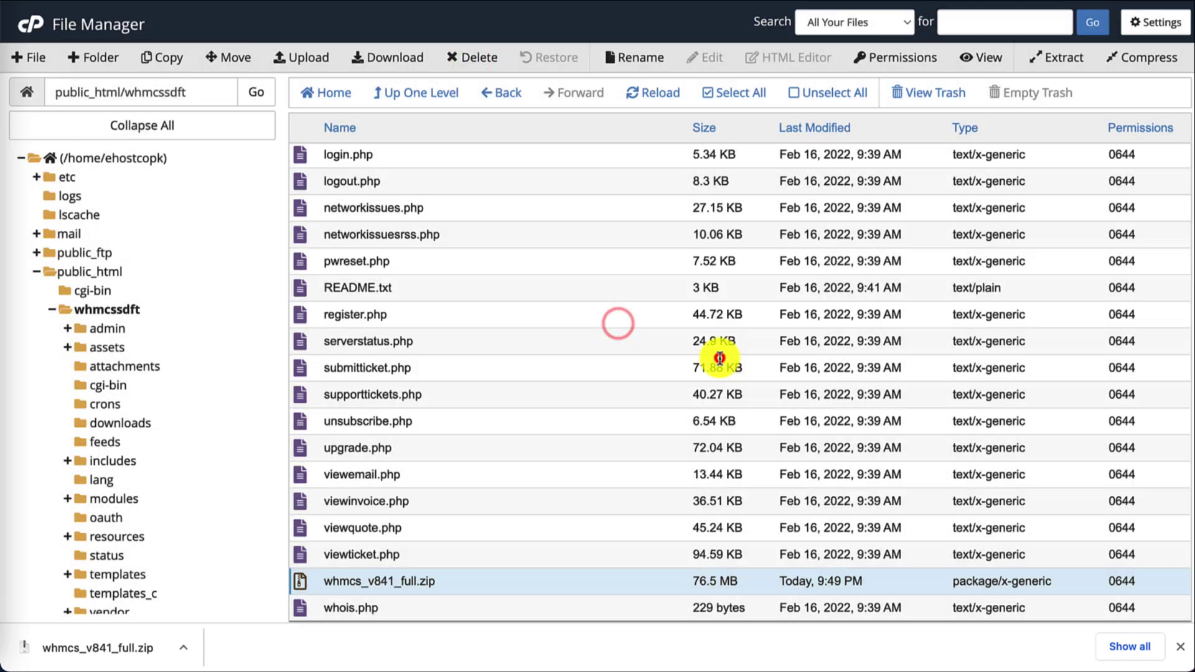
{"action": "scroll", "coordinate": [534, 392], "scroll_direction": "up", "scroll_amount": 10}
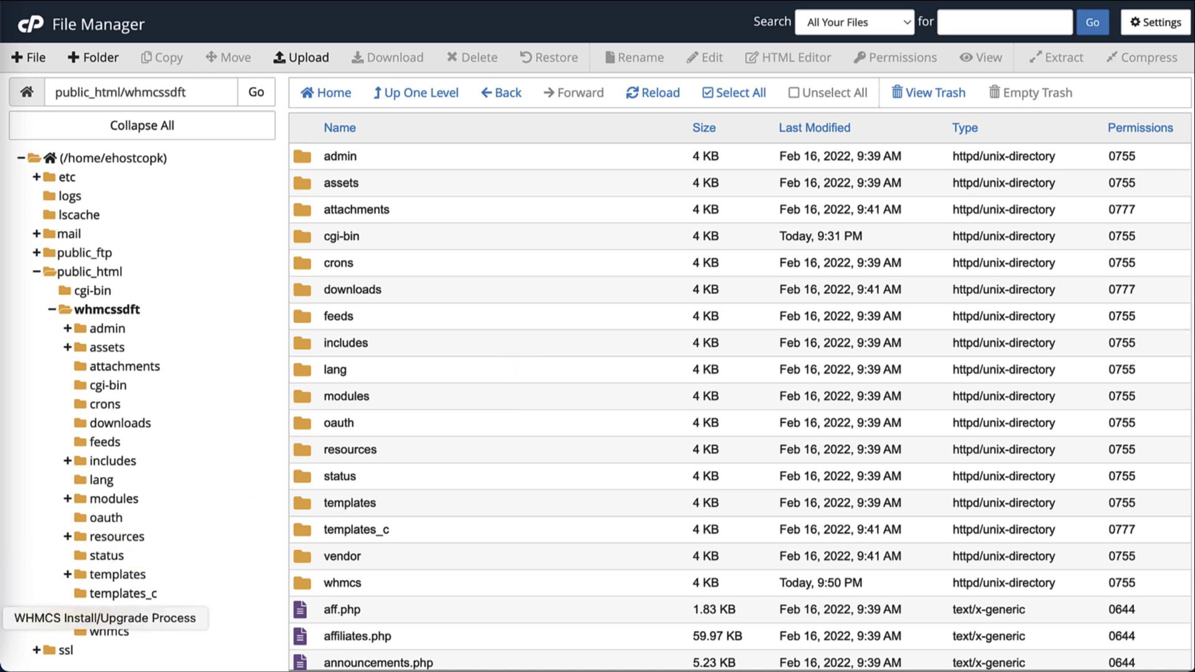
Return to the WHMCS installation page, go to the Admin Area and log in as admin with the account password
{"action": "left_click", "coordinate": [1, 618]}
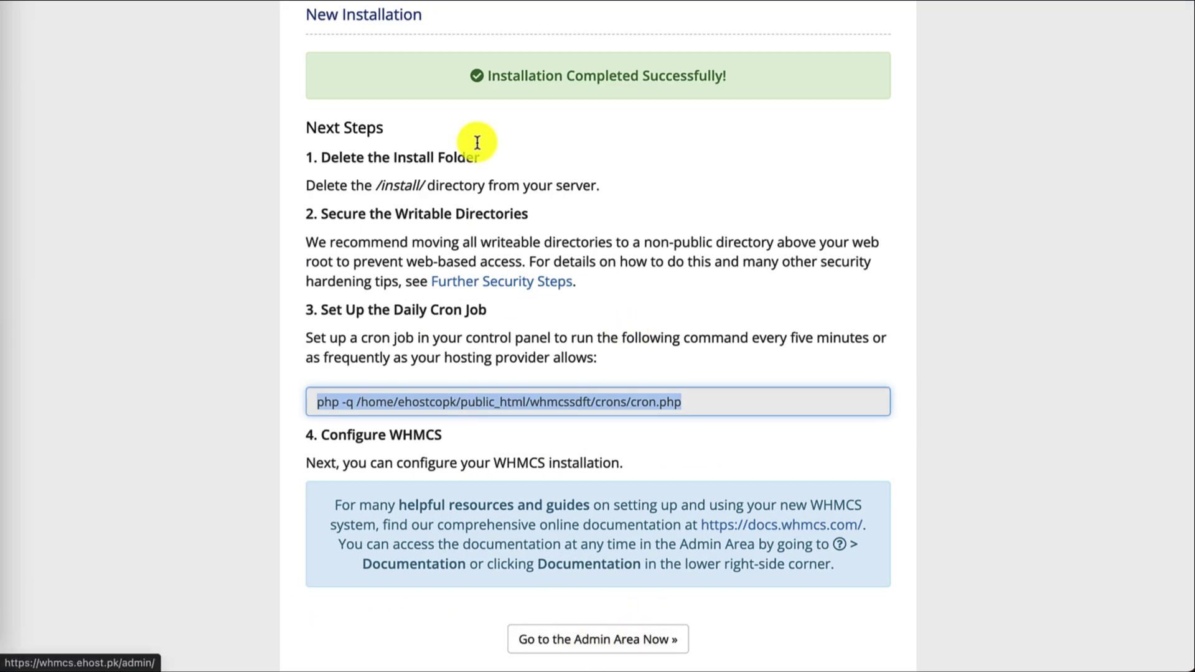
{"action": "right_click", "coordinate": [513, 282]}
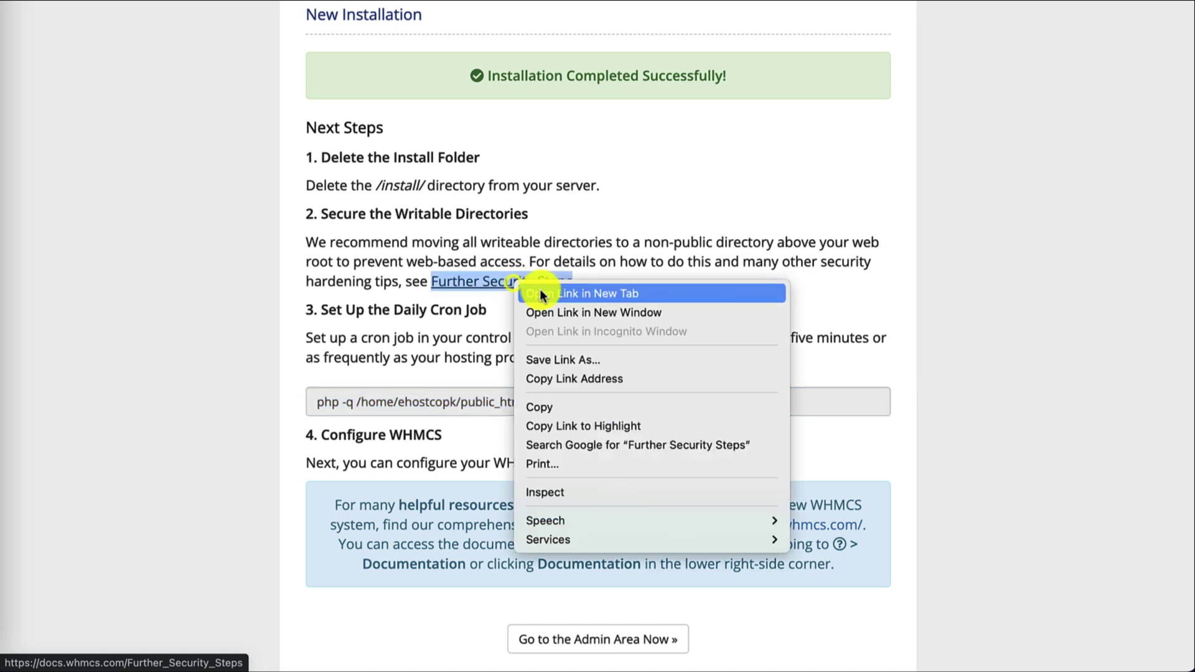
{"action": "key", "text": "Escape"}
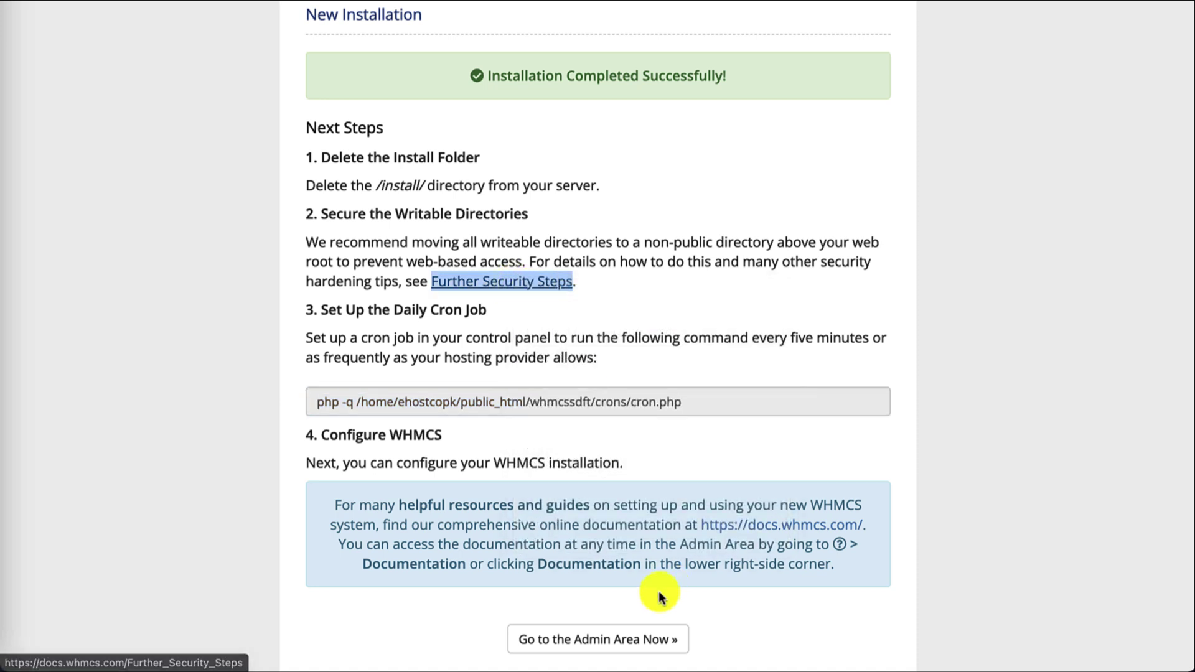
{"action": "left_click", "coordinate": [623, 647]}
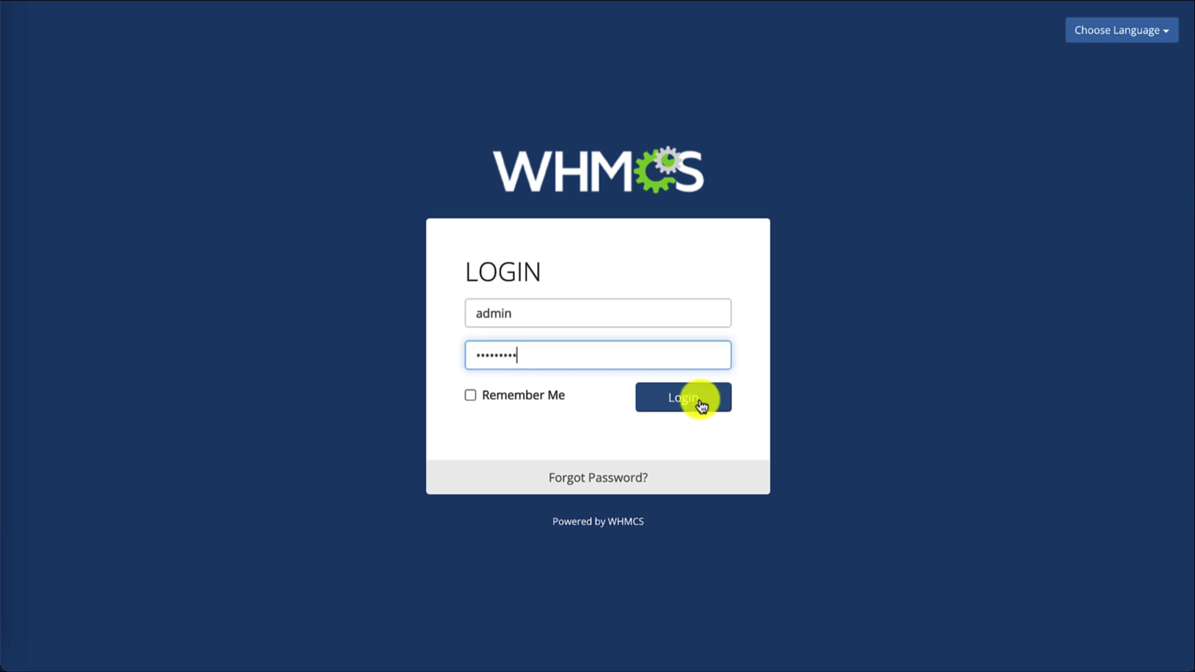
{"action": "left_click", "coordinate": [702, 406]}
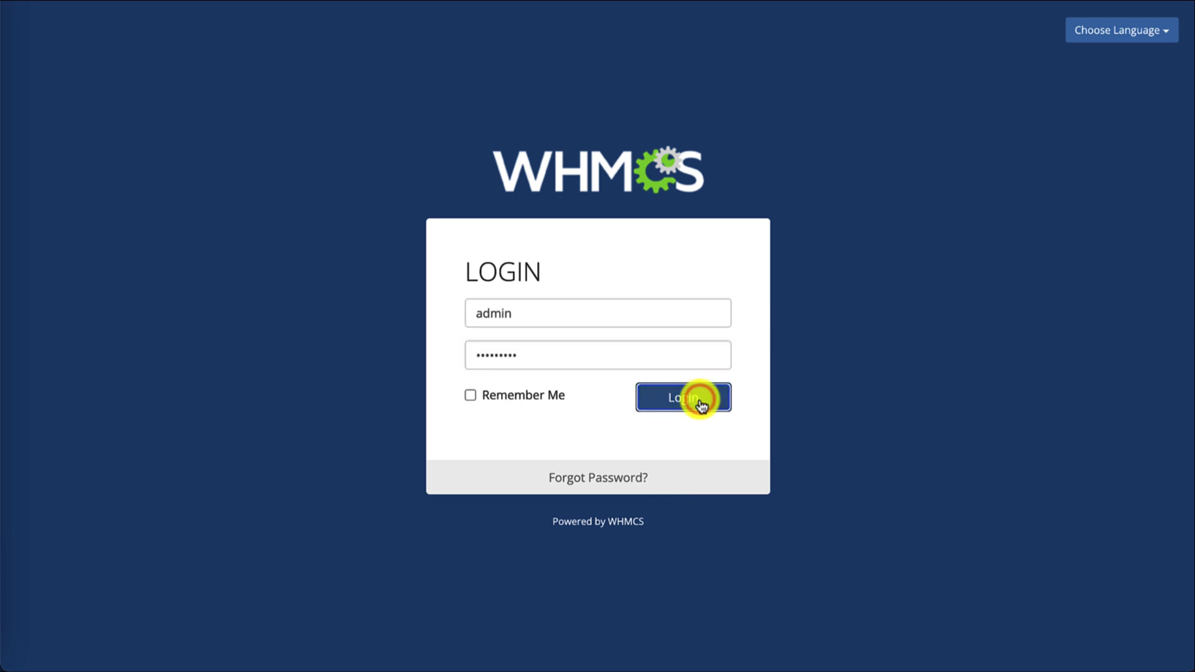